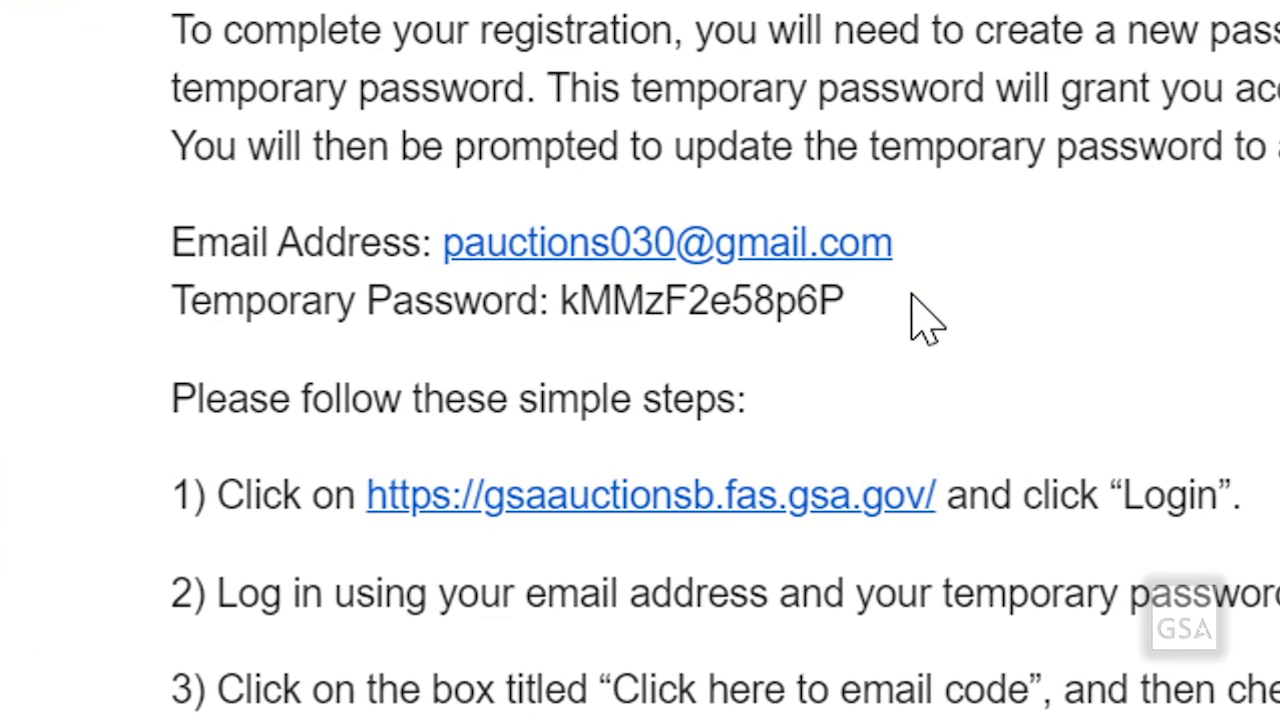
- Select the temporary password in the GSA Auctions Set Password e-mail
{"action": "left_click_drag", "start_coordinate": [865, 305], "coordinate": [563, 305]}
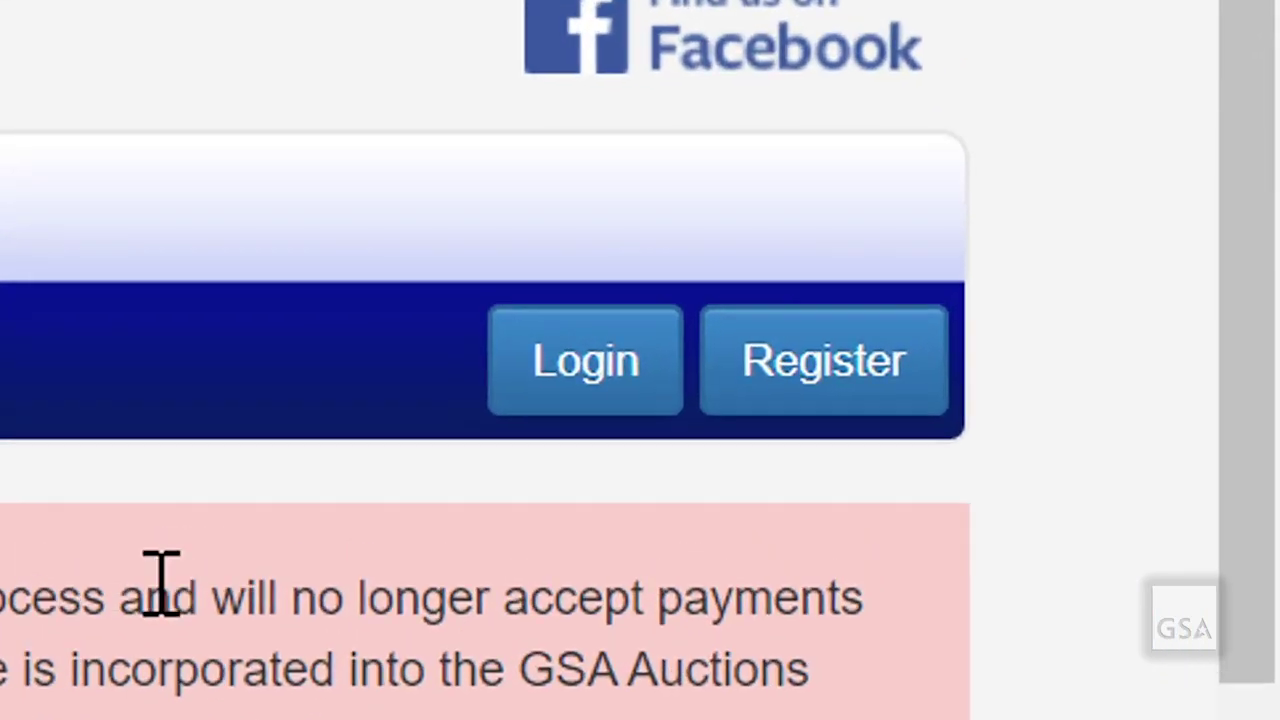
- Log in with the account e-mail address and the pasted temporary password
{"action": "left_click", "coordinate": [515, 380]}
{"action": "scroll", "coordinate": [575, 442], "scroll_direction": "down", "scroll_amount": 1}
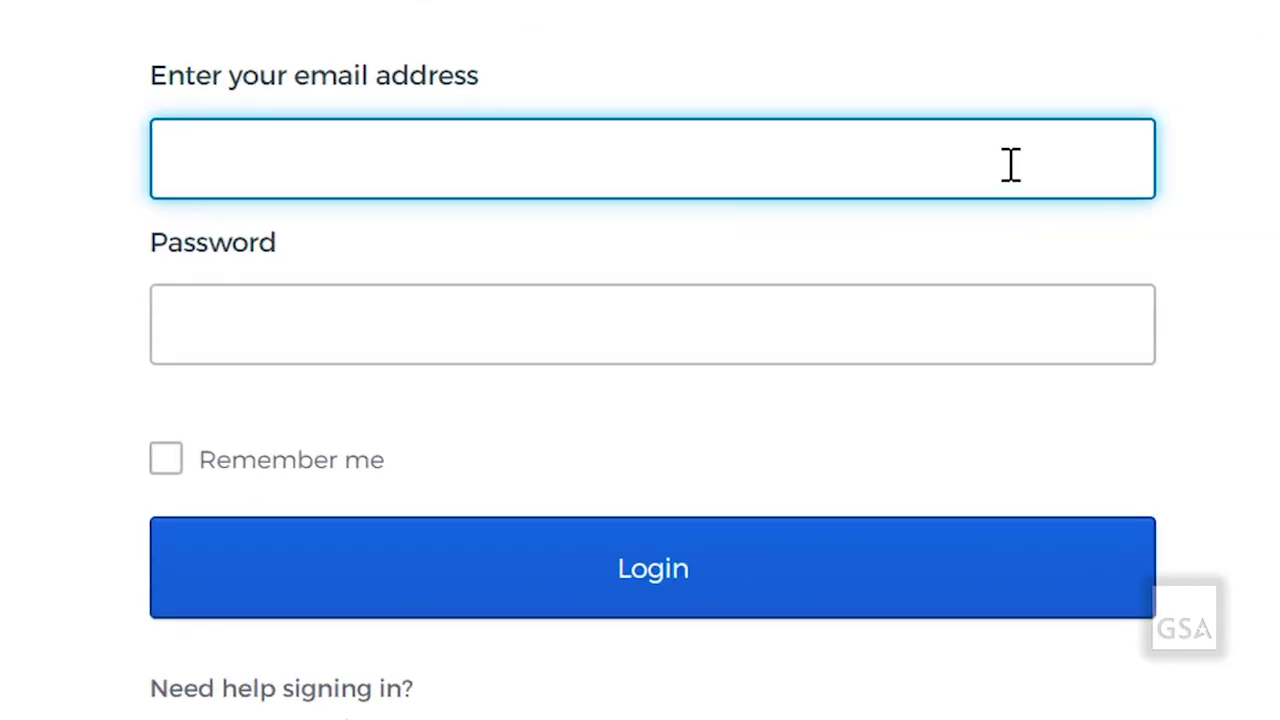
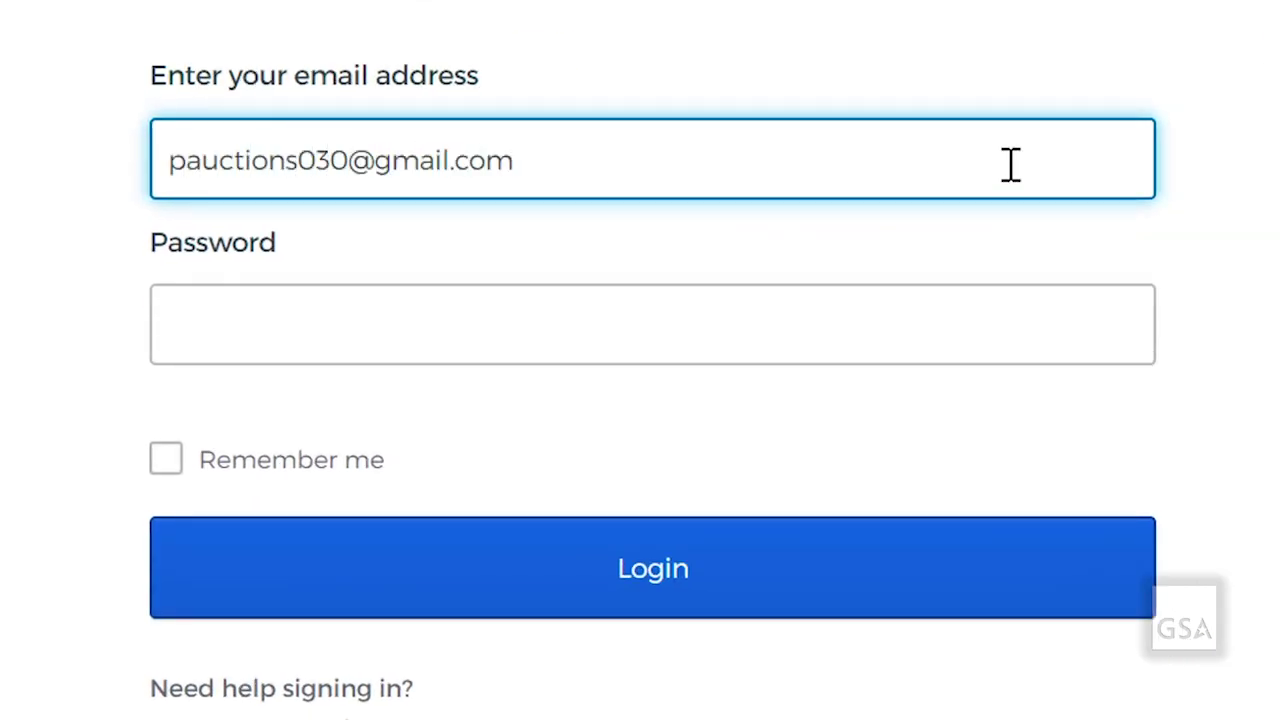
{"action": "right_click", "coordinate": [800, 329]}
{"action": "left_click", "coordinate": [937, 23]}
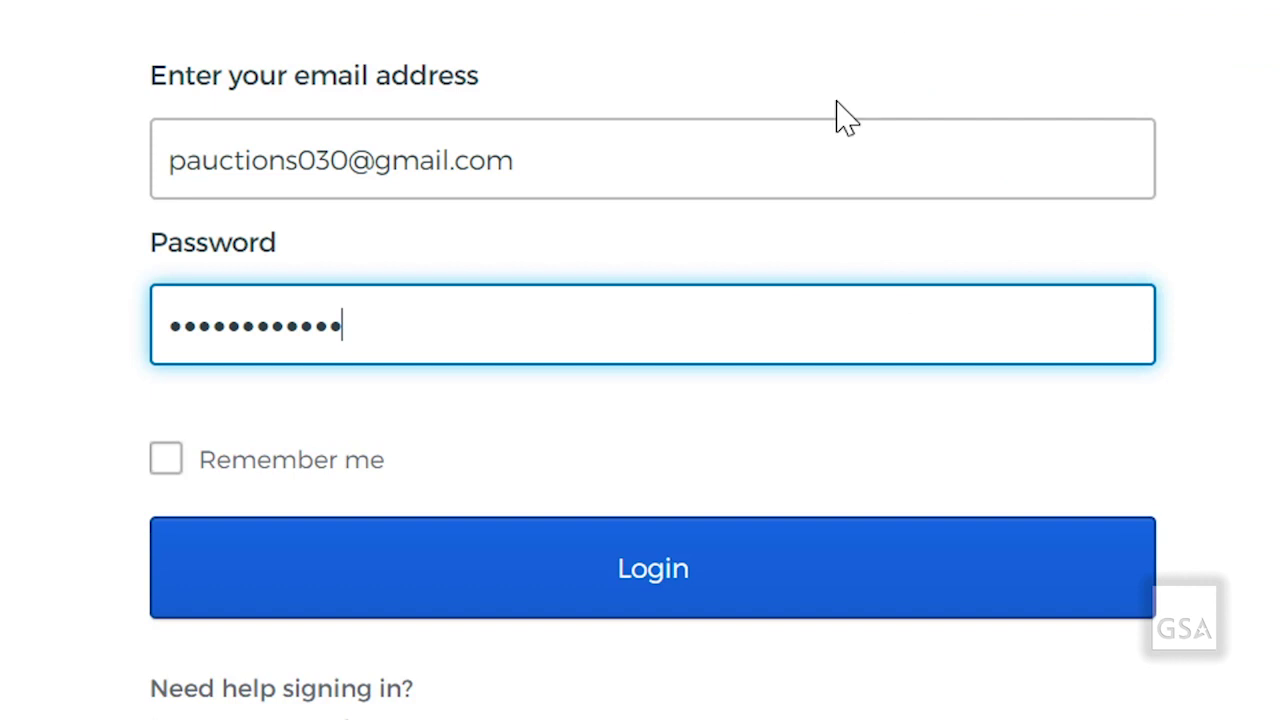
{"action": "left_click", "coordinate": [637, 570]}
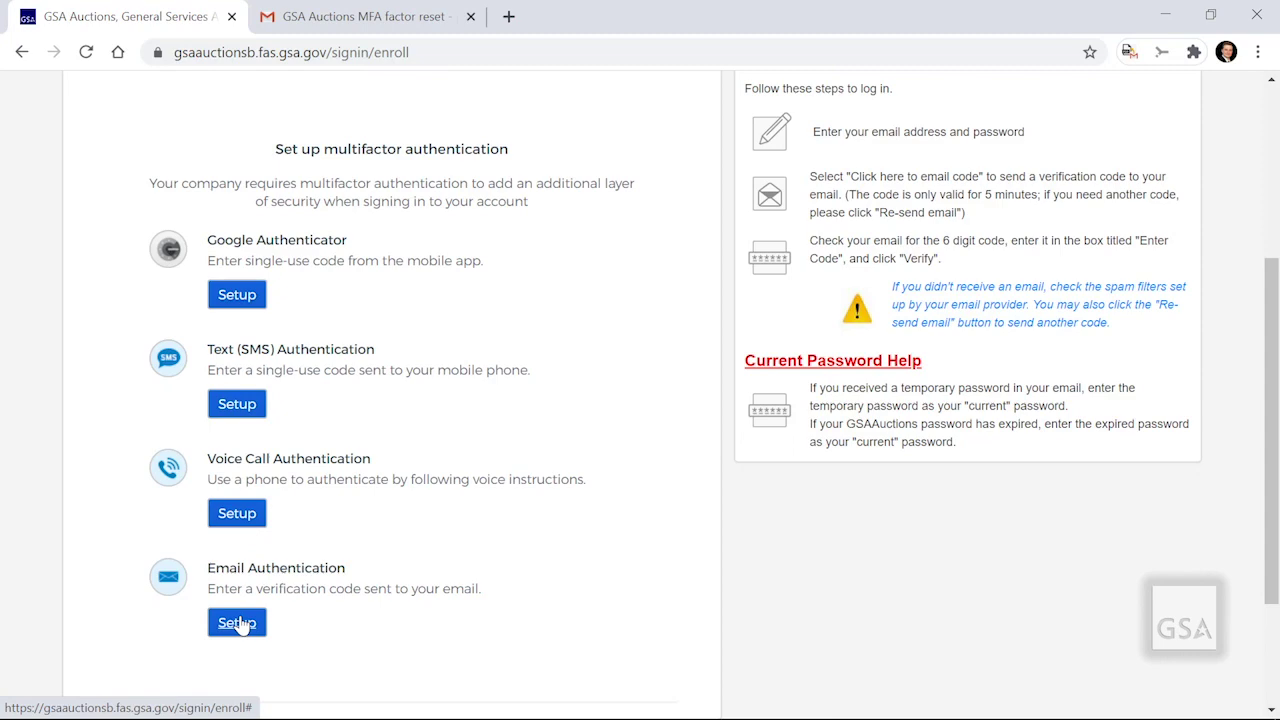
- Choose Email Authentication and have a verification code sent by e-mail
{"action": "left_click", "coordinate": [237, 623]}
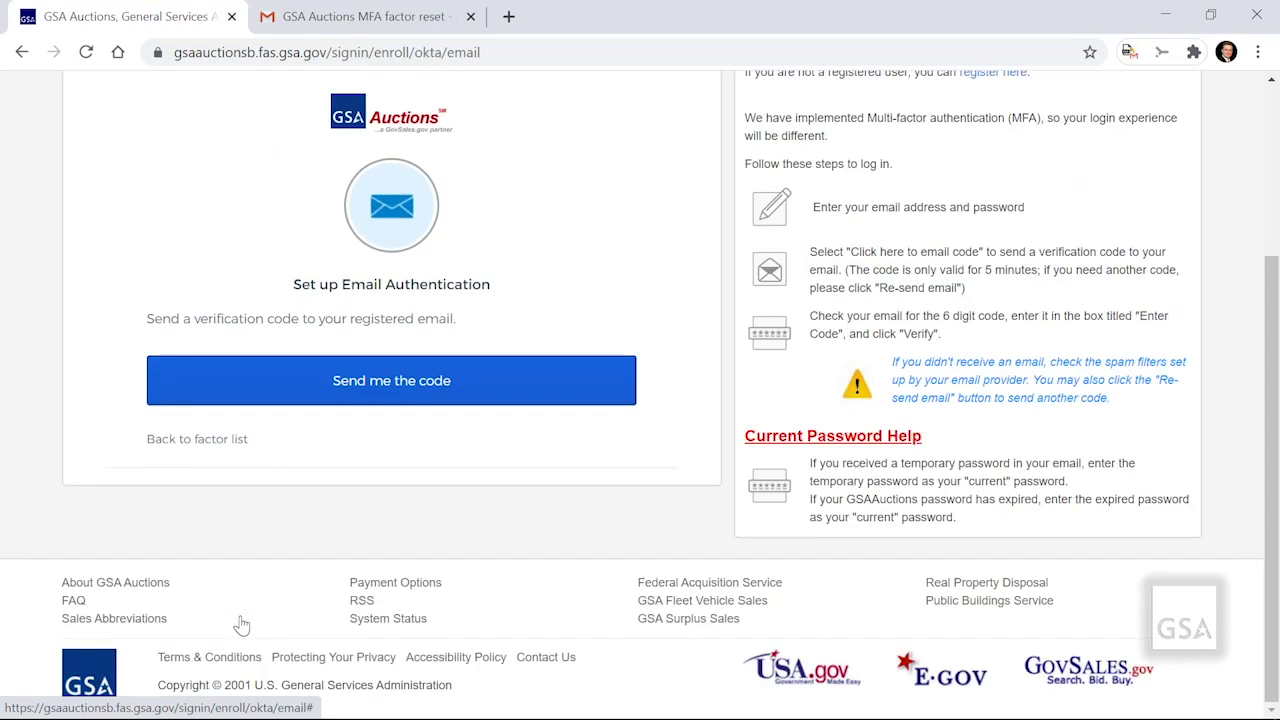
{"action": "left_click", "coordinate": [414, 388]}
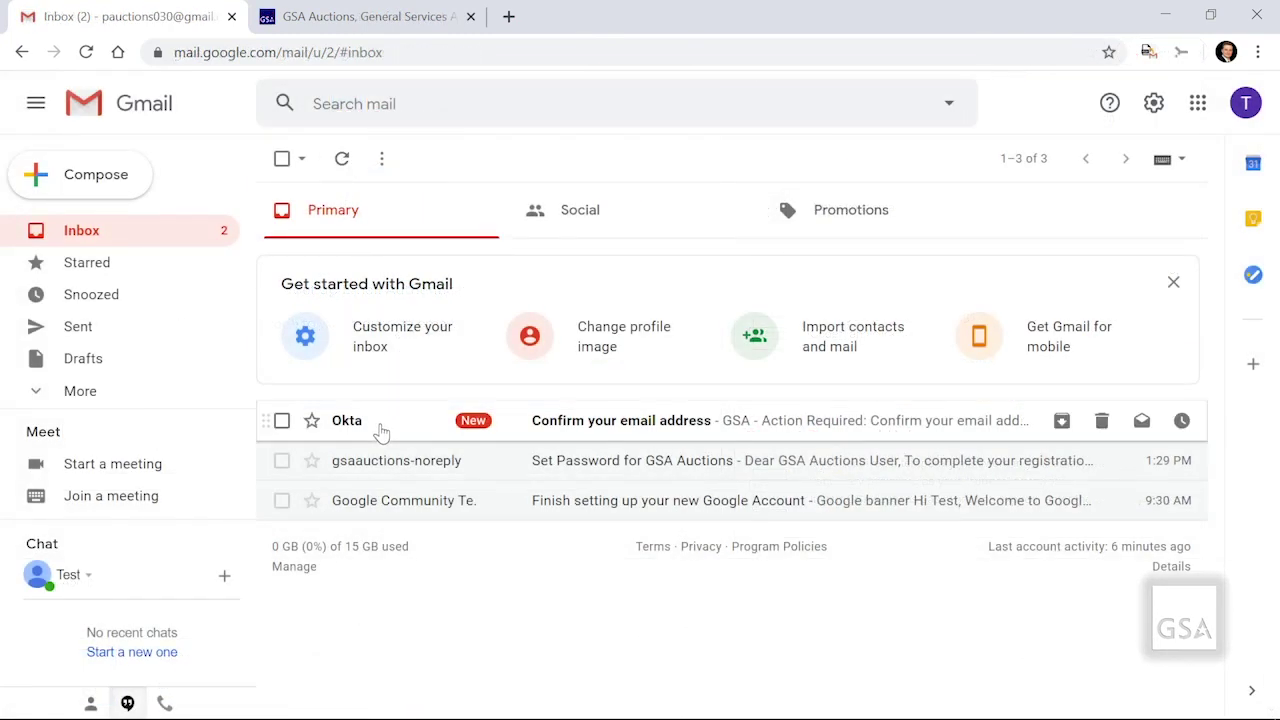
- Copy the one-time code from the Okta confirmation e-mail and return to GSA Auctions
{"action": "left_click", "coordinate": [380, 432]}
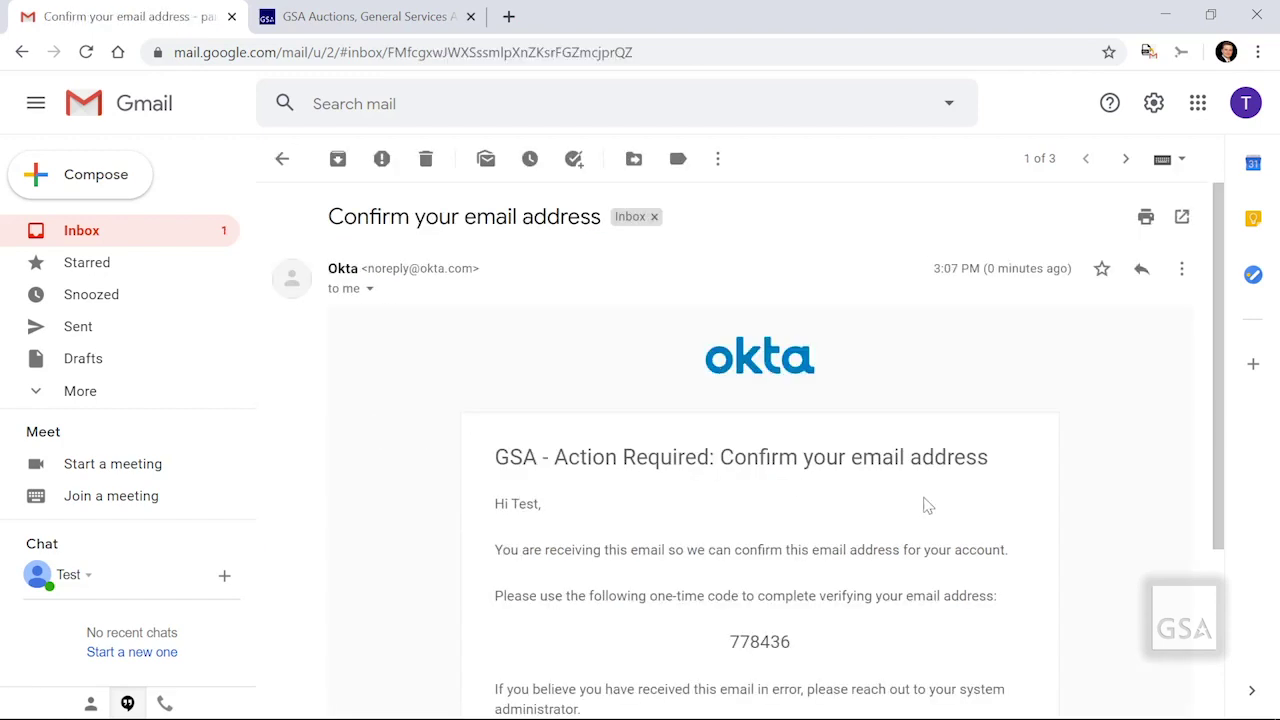
{"action": "scroll", "coordinate": [1040, 503], "scroll_direction": "down", "scroll_amount": 2}
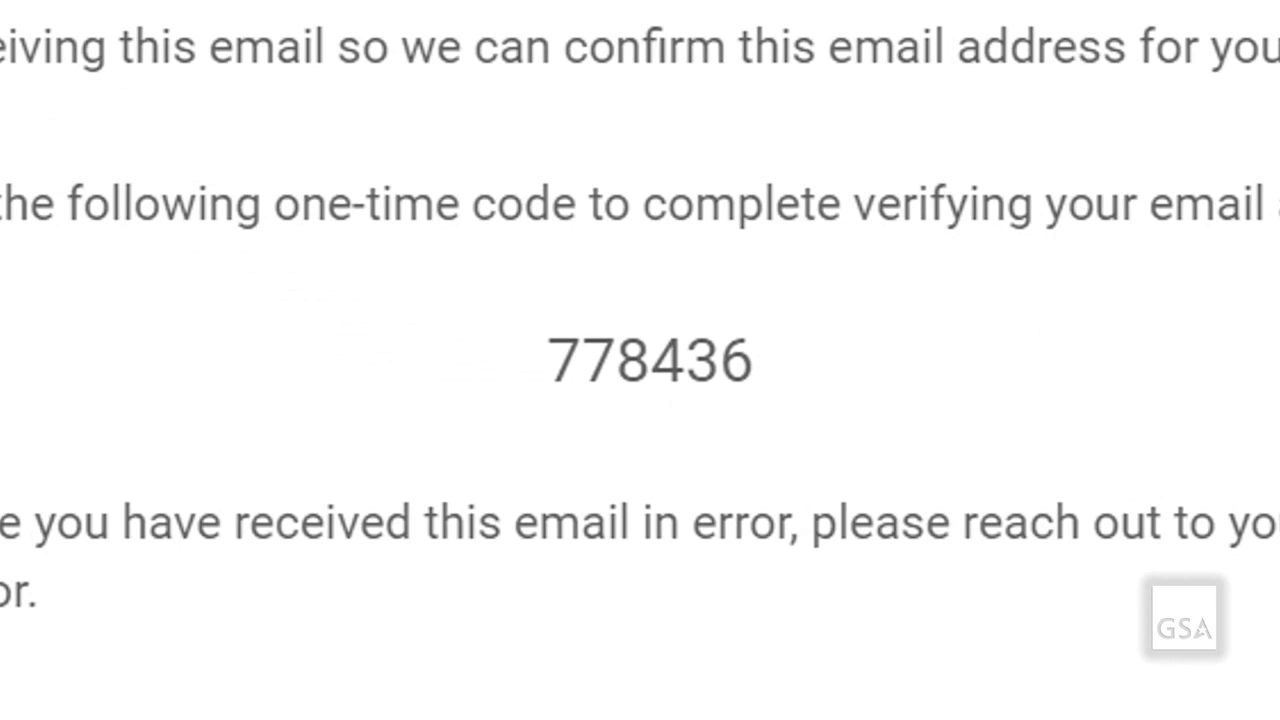
{"action": "left_click_drag", "start_coordinate": [754, 362], "coordinate": [540, 385]}
{"action": "key", "text": "ctrl+c"}
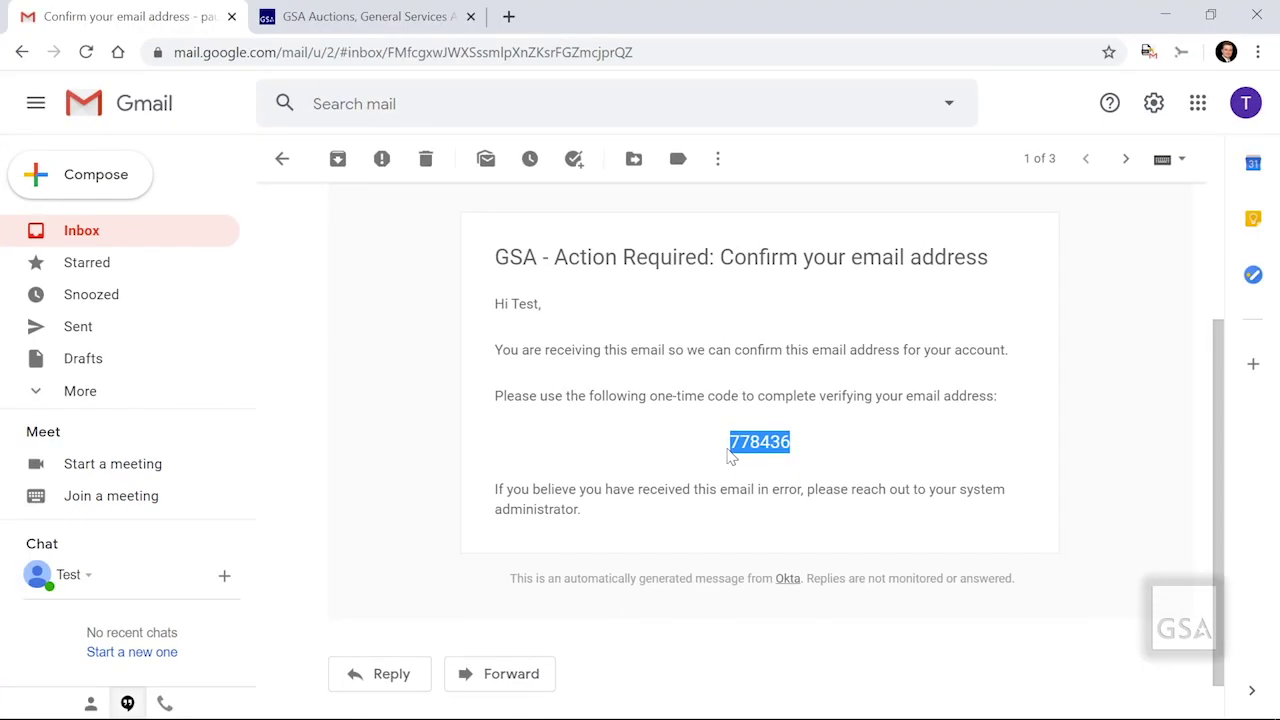
{"action": "left_click", "coordinate": [395, 17]}
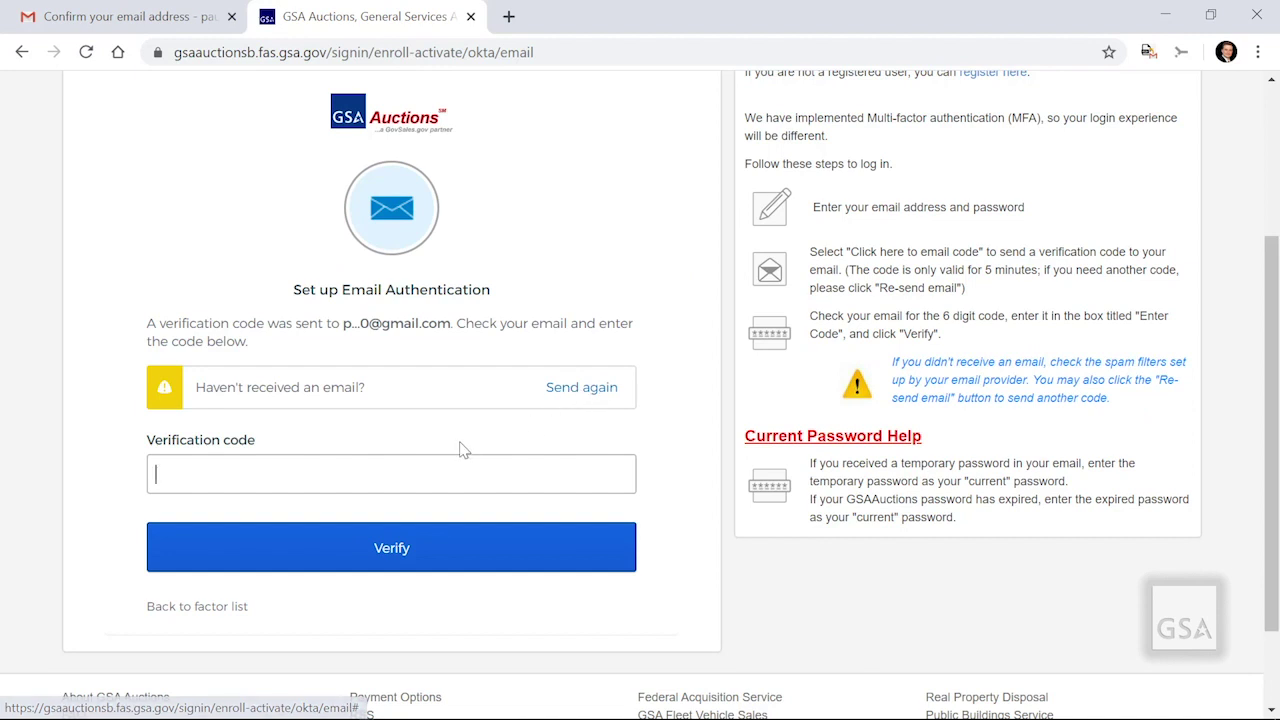
- Paste the e-mailed one-time code into the Verification code field
{"action": "left_click", "coordinate": [410, 474]}
{"action": "key", "text": "ctrl+v"}
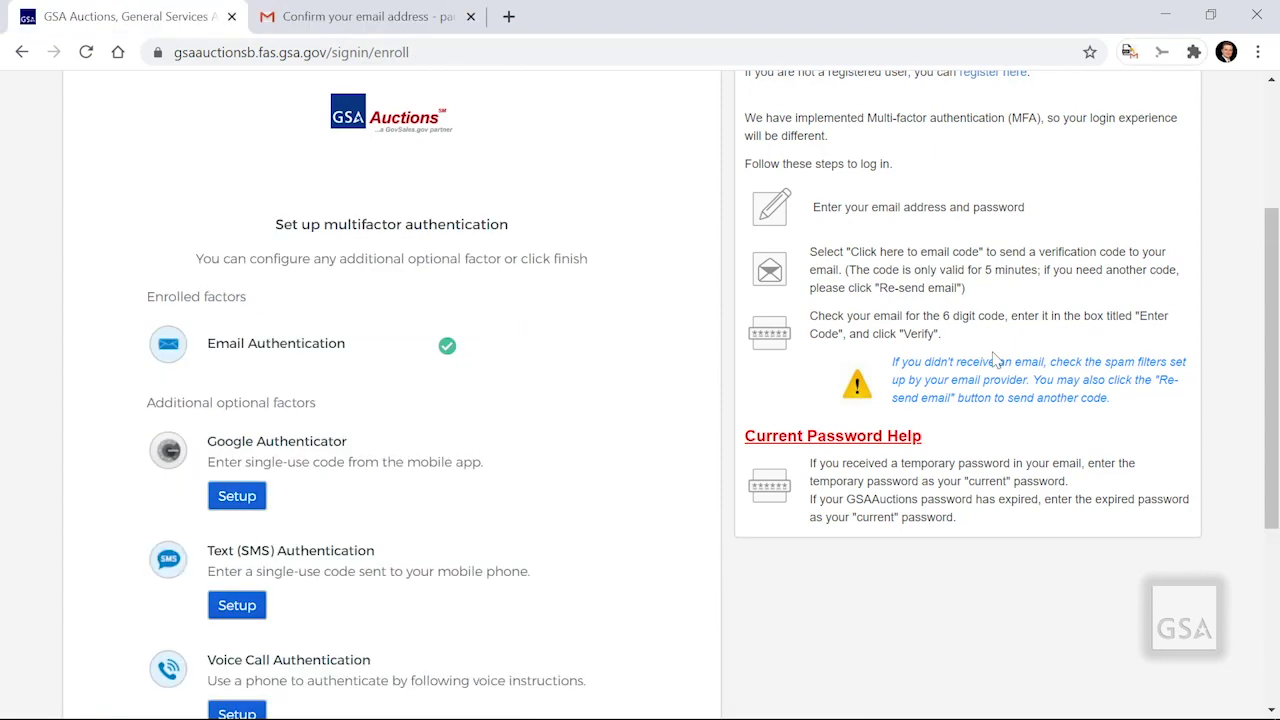
{"action": "left_click_drag", "start_coordinate": [1263, 308], "coordinate": [1275, 371]}
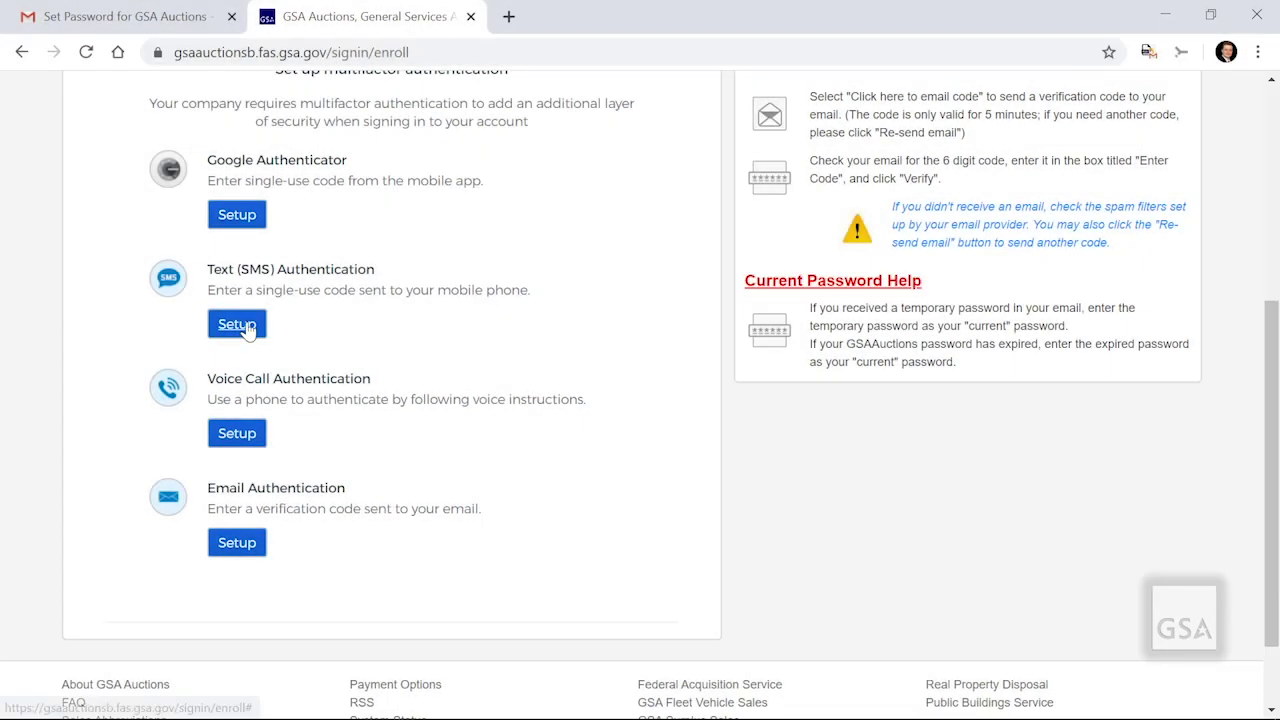
- Set up Text (SMS) authentication with a phone number and enter the texted code
{"action": "left_click", "coordinate": [247, 327]}
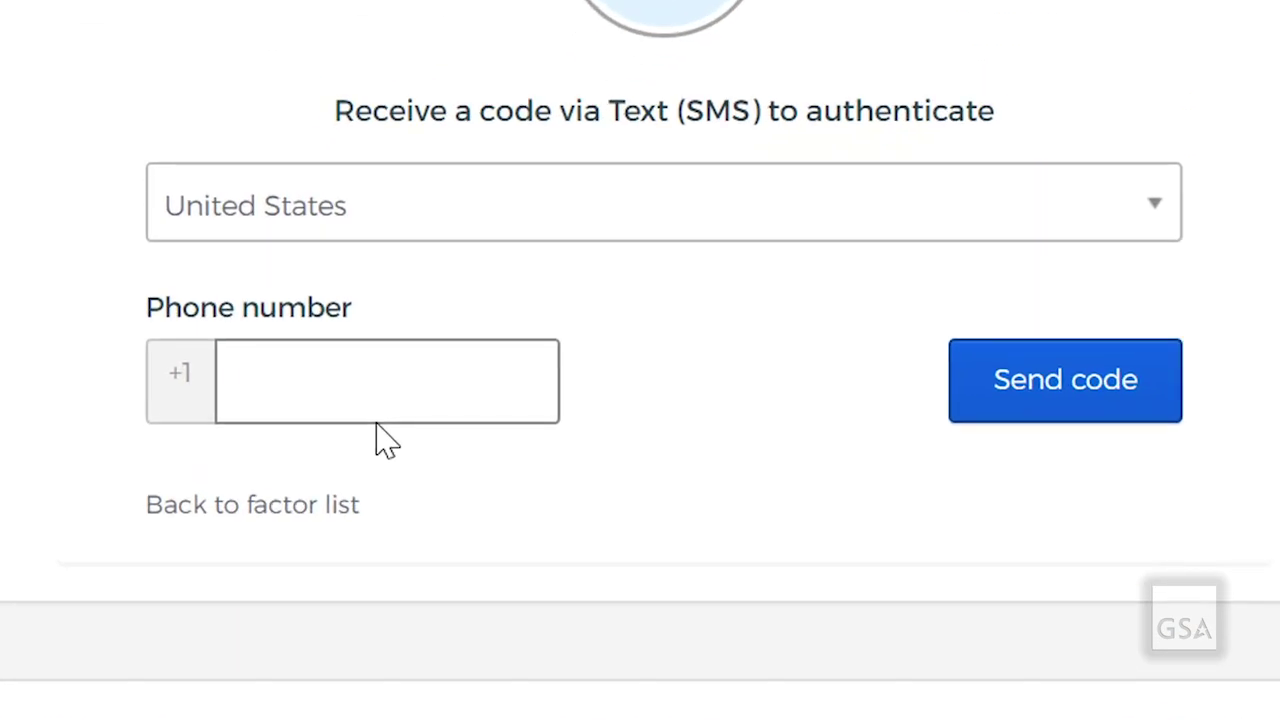
{"action": "type", "text": "5555555555"}
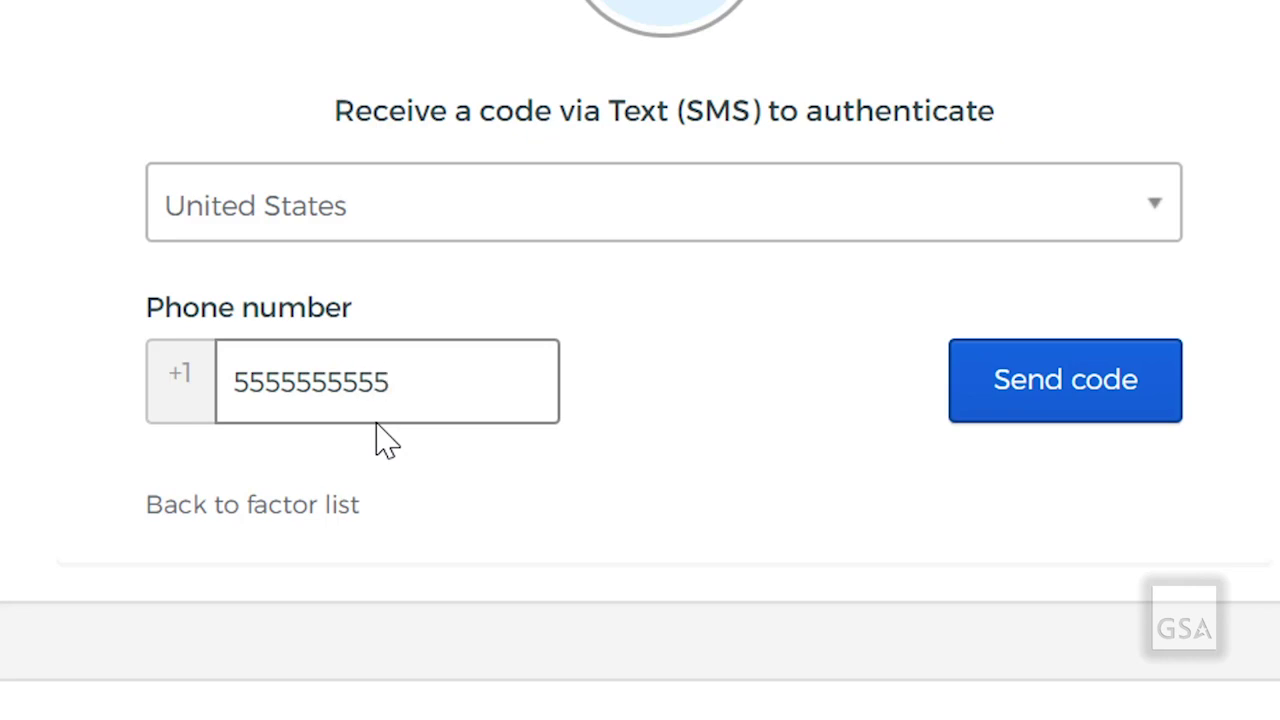
{"action": "left_click", "coordinate": [1030, 396]}
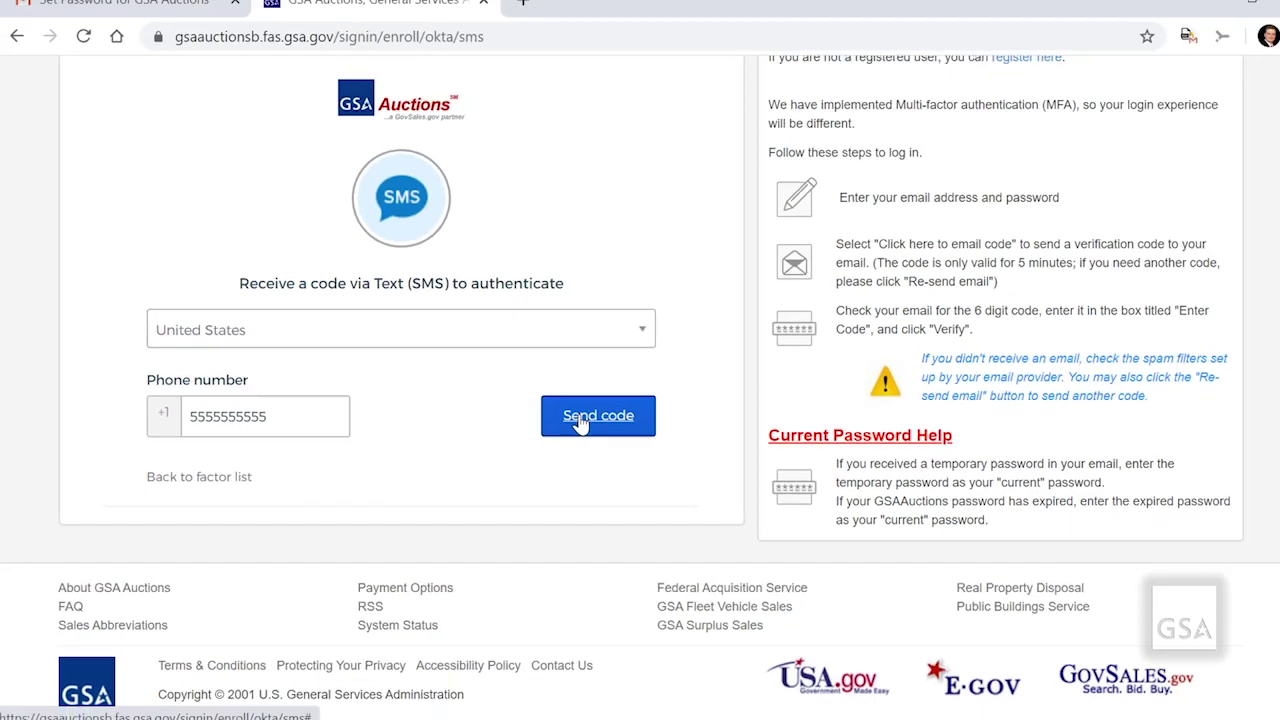
{"action": "scroll", "coordinate": [530, 400], "scroll_direction": "down", "scroll_amount": 2}
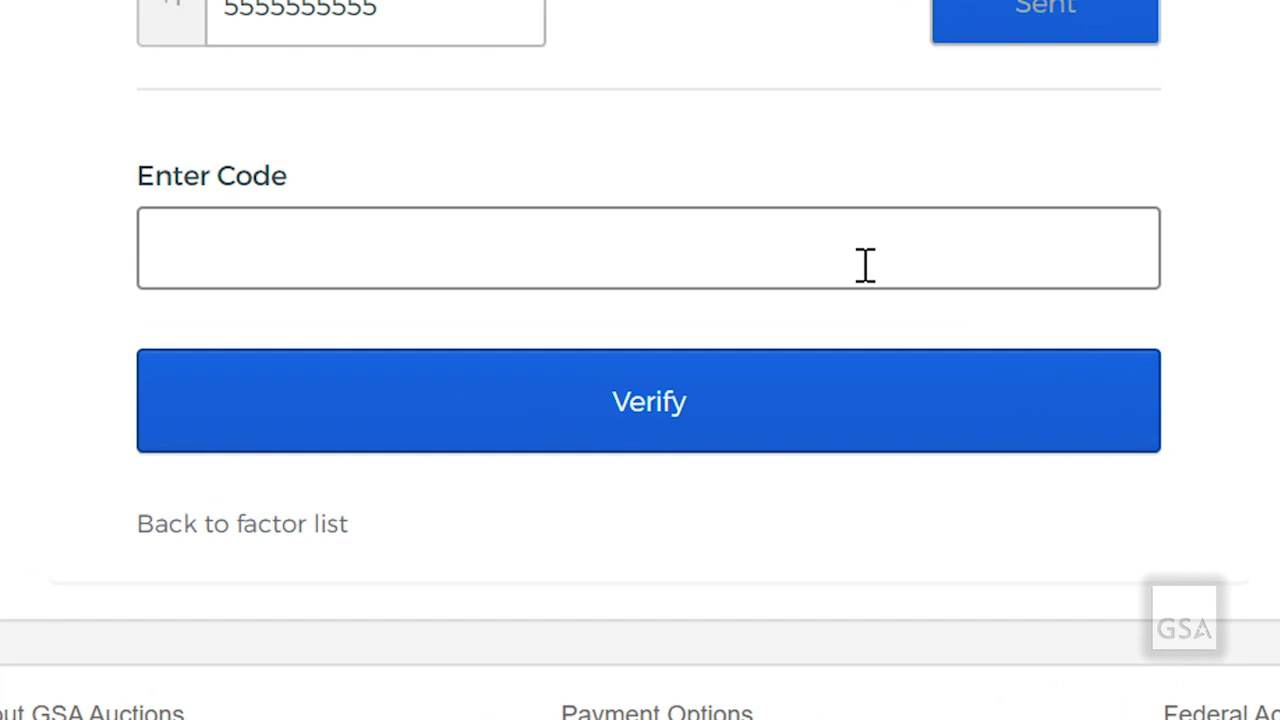
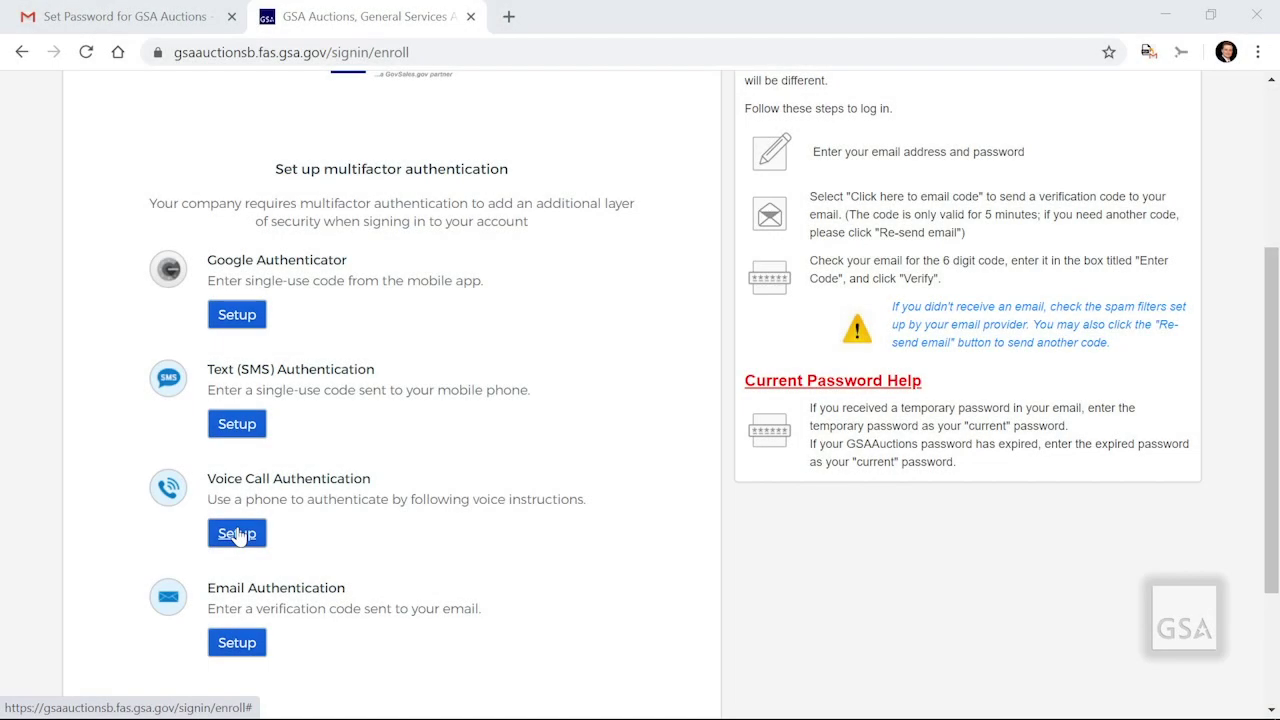
- Set up Voice Call authentication with a phone number and enter the call's code
{"action": "left_click", "coordinate": [237, 533]}
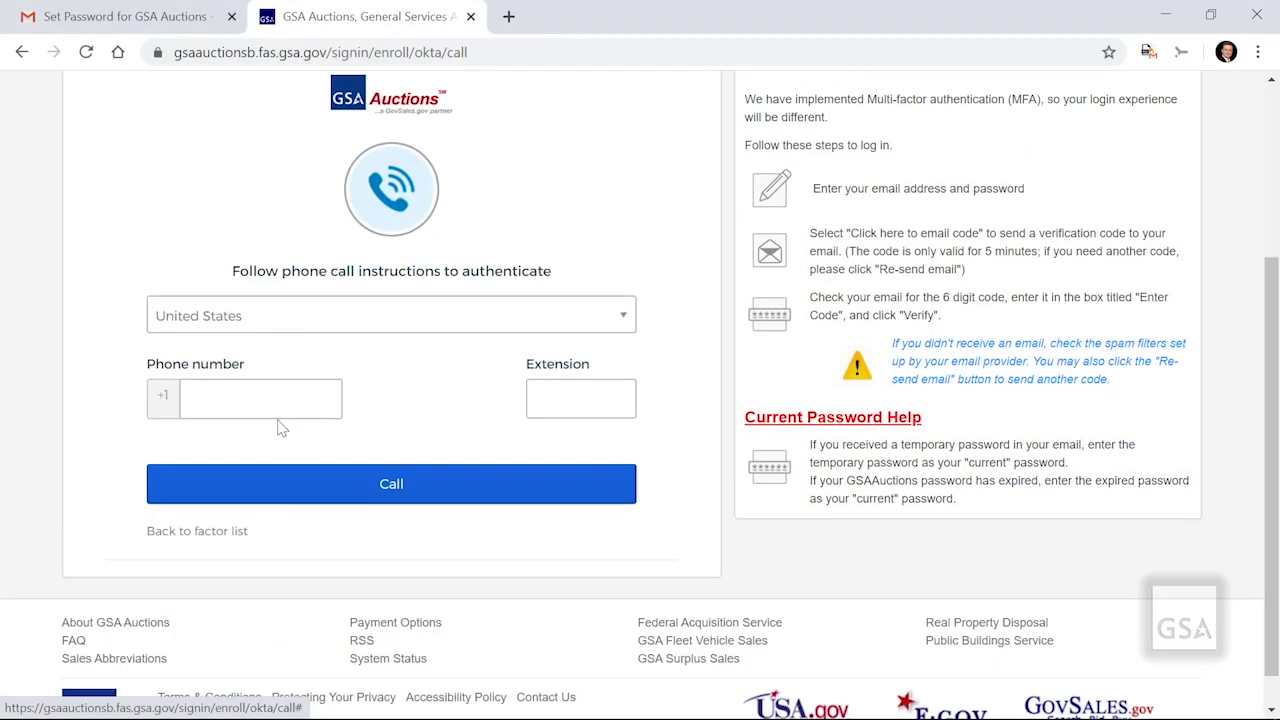
{"action": "left_click", "coordinate": [252, 400]}
{"action": "type", "text": "5555555555"}
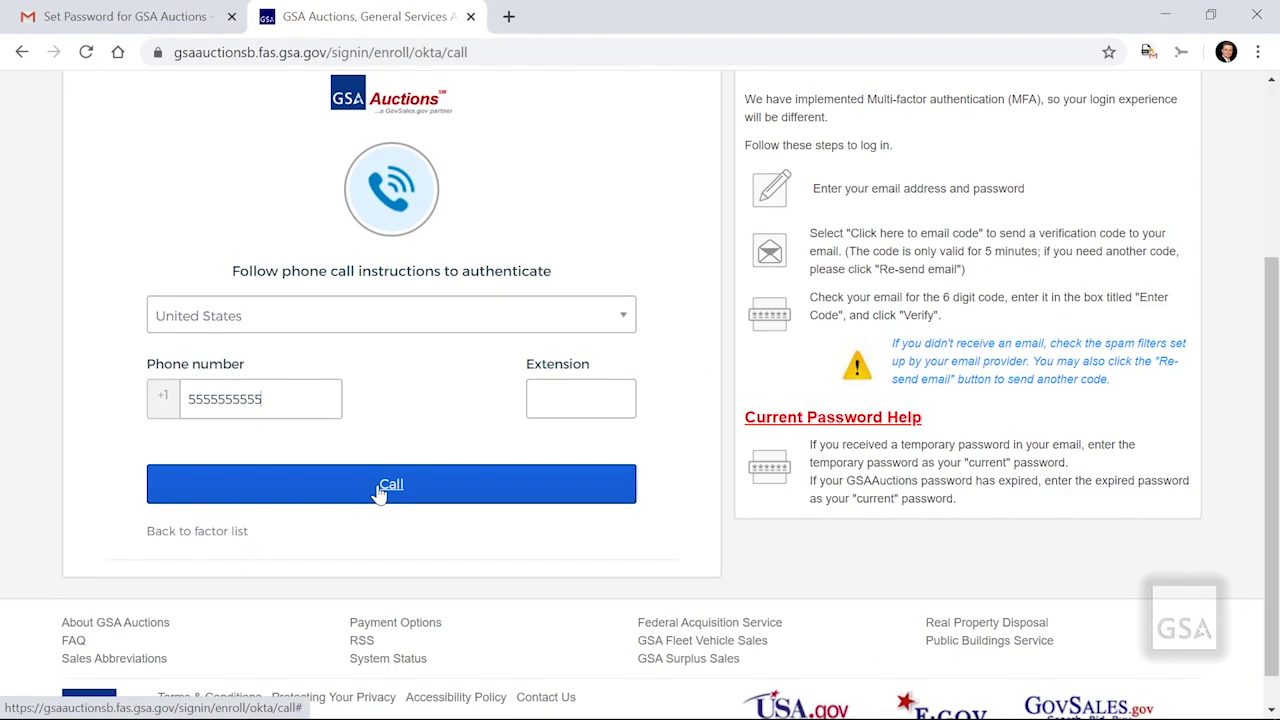
{"action": "left_click", "coordinate": [418, 502]}
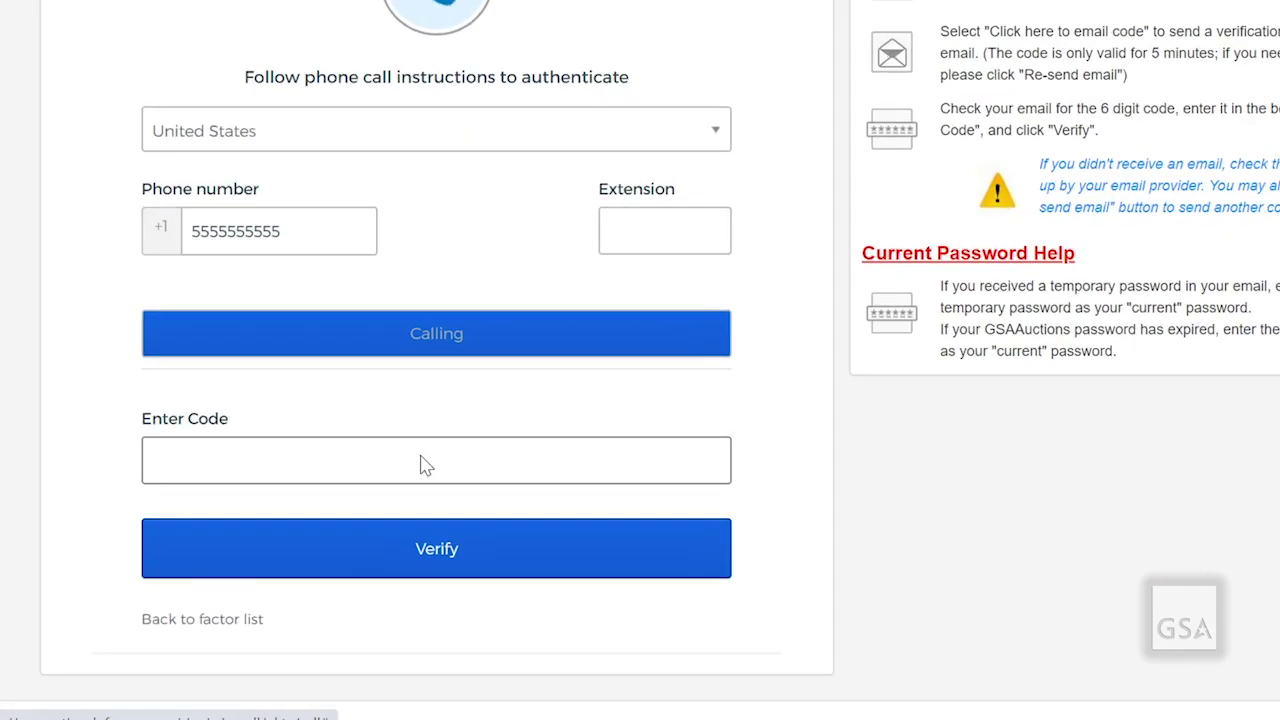
{"action": "left_click", "coordinate": [323, 590]}
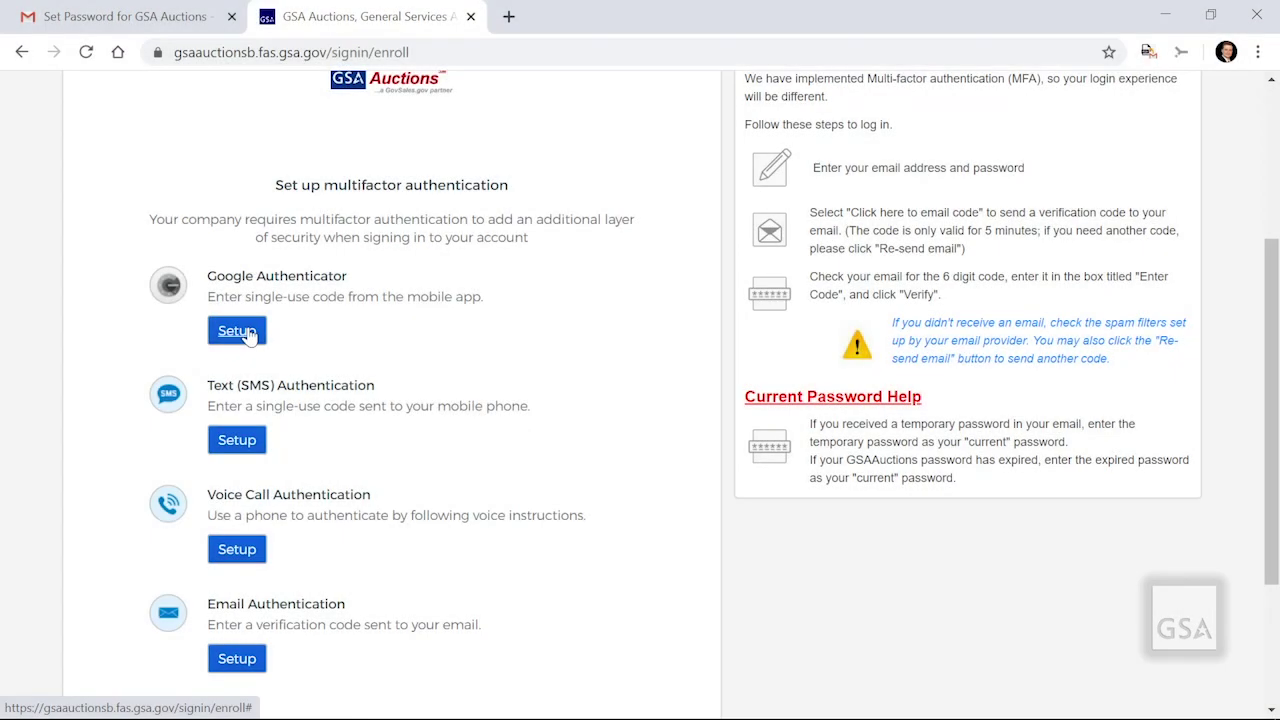
- Set up Google Authenticator for iPhone and enter the app's six-digit code
{"action": "left_click", "coordinate": [248, 334]}
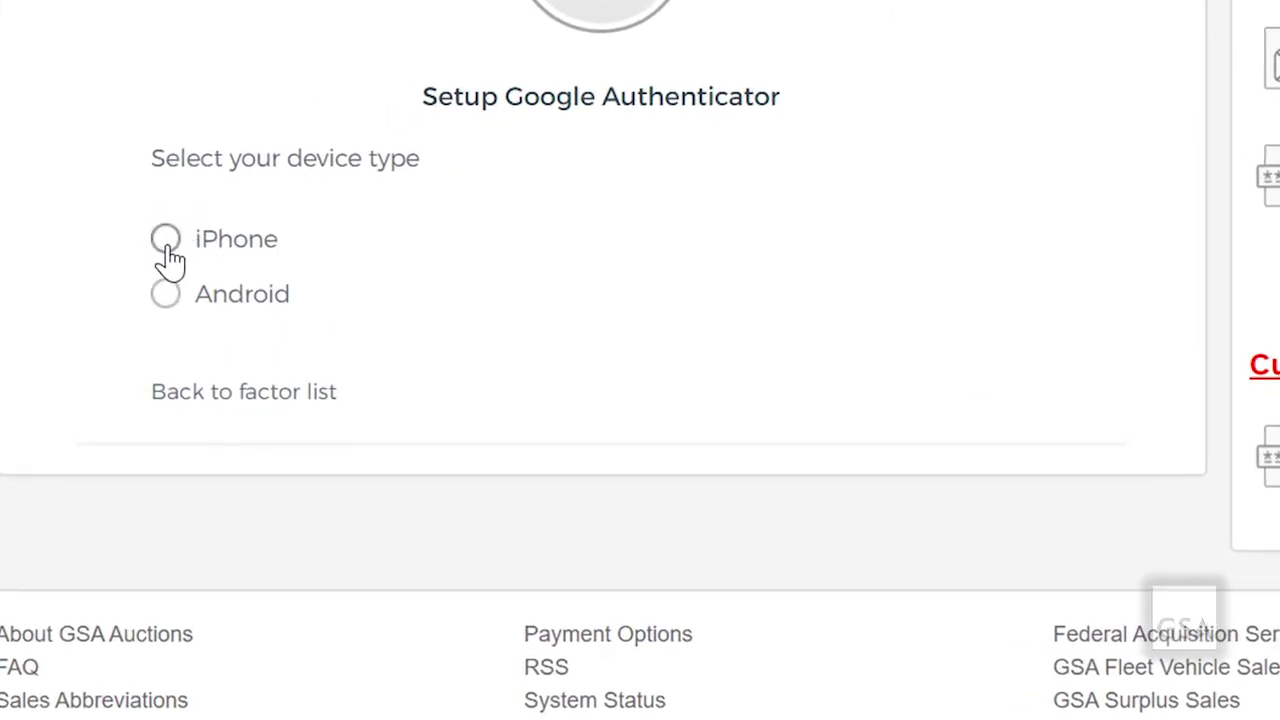
{"action": "left_click", "coordinate": [165, 245]}
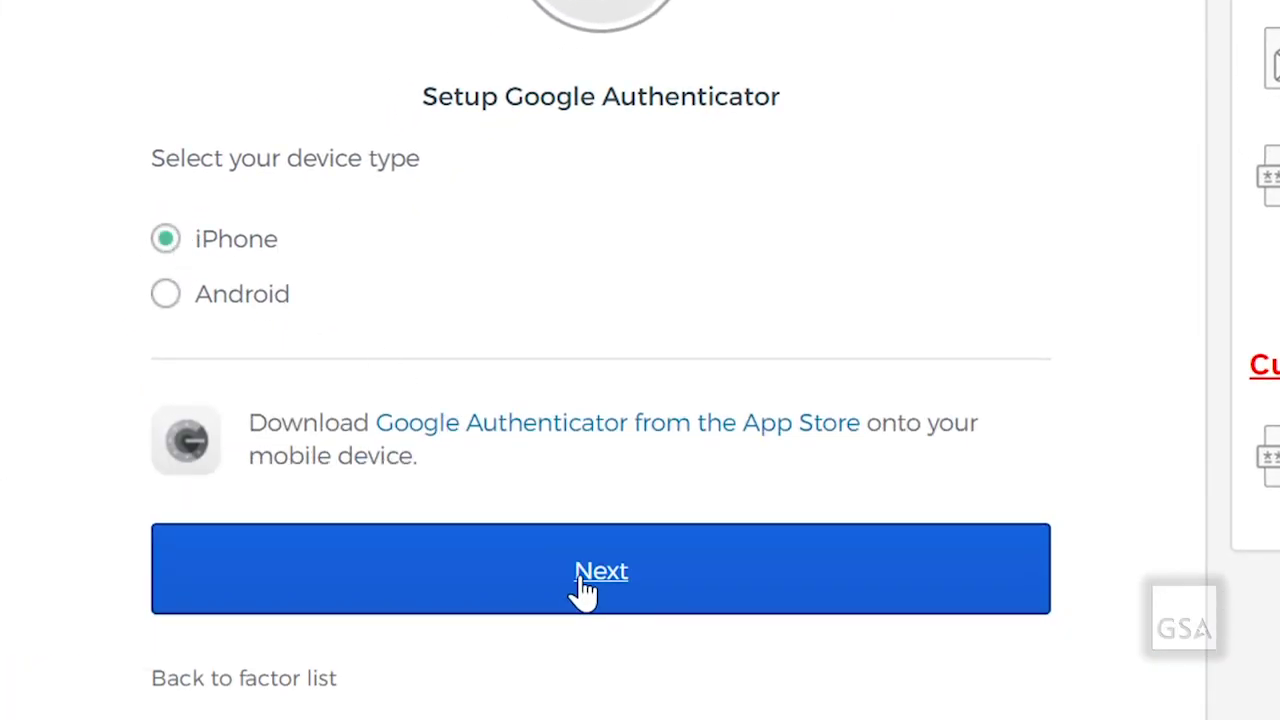
{"action": "left_click", "coordinate": [584, 590]}
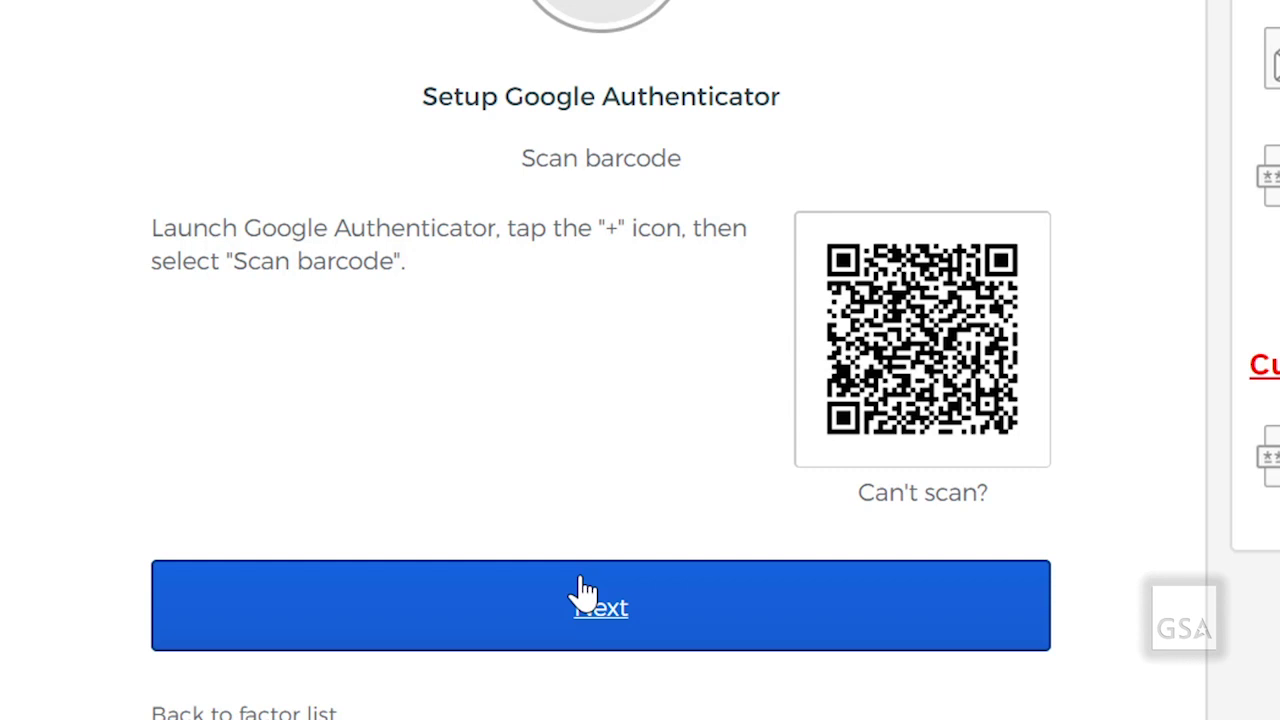
{"action": "left_click", "coordinate": [603, 634]}
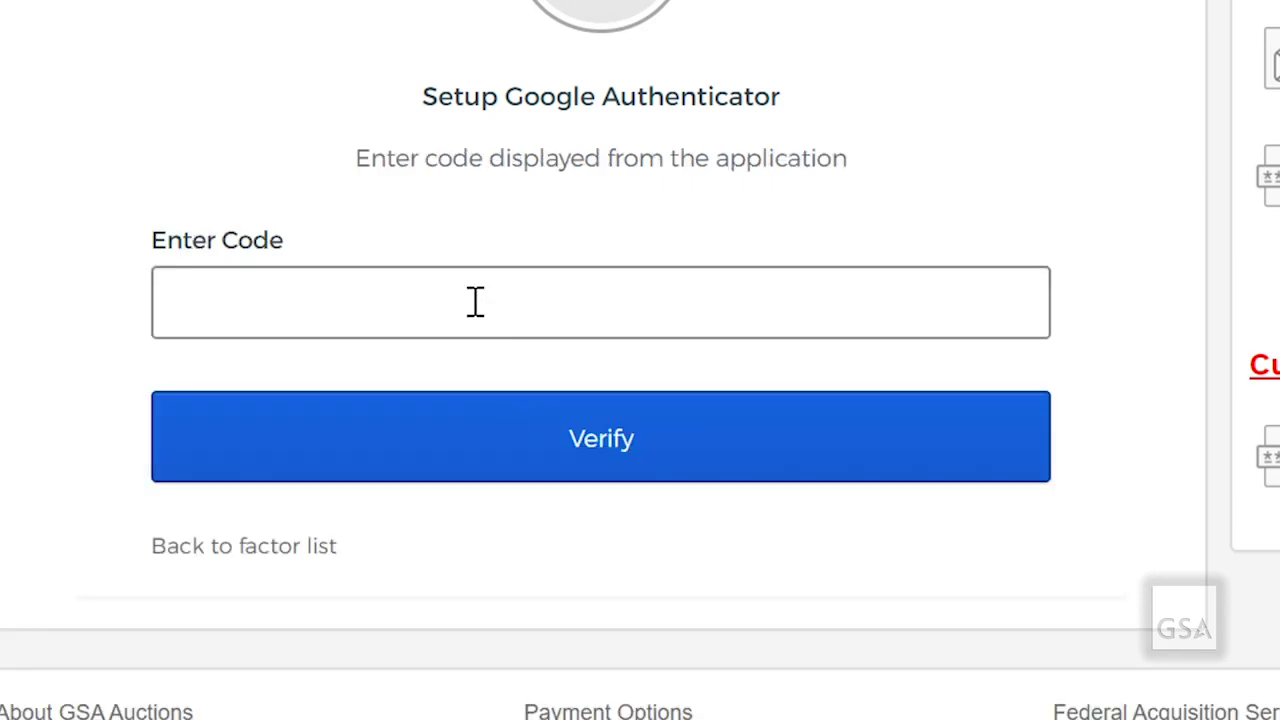
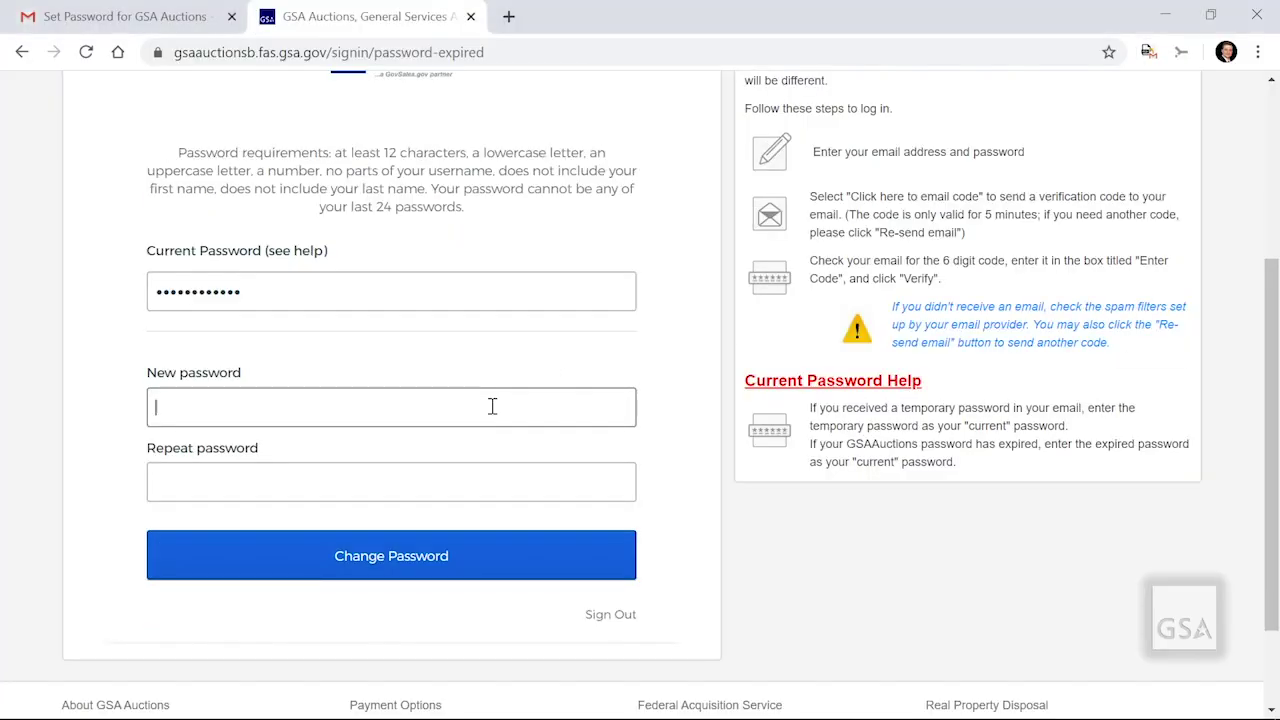
- Enter the new password in both fields and submit the password change
{"action": "left_click", "coordinate": [492, 405]}
{"action": "type", "text": "•••••••••••••••"}
{"action": "key", "text": "Tab"}
{"action": "type", "text": "•••••••••••••••"}
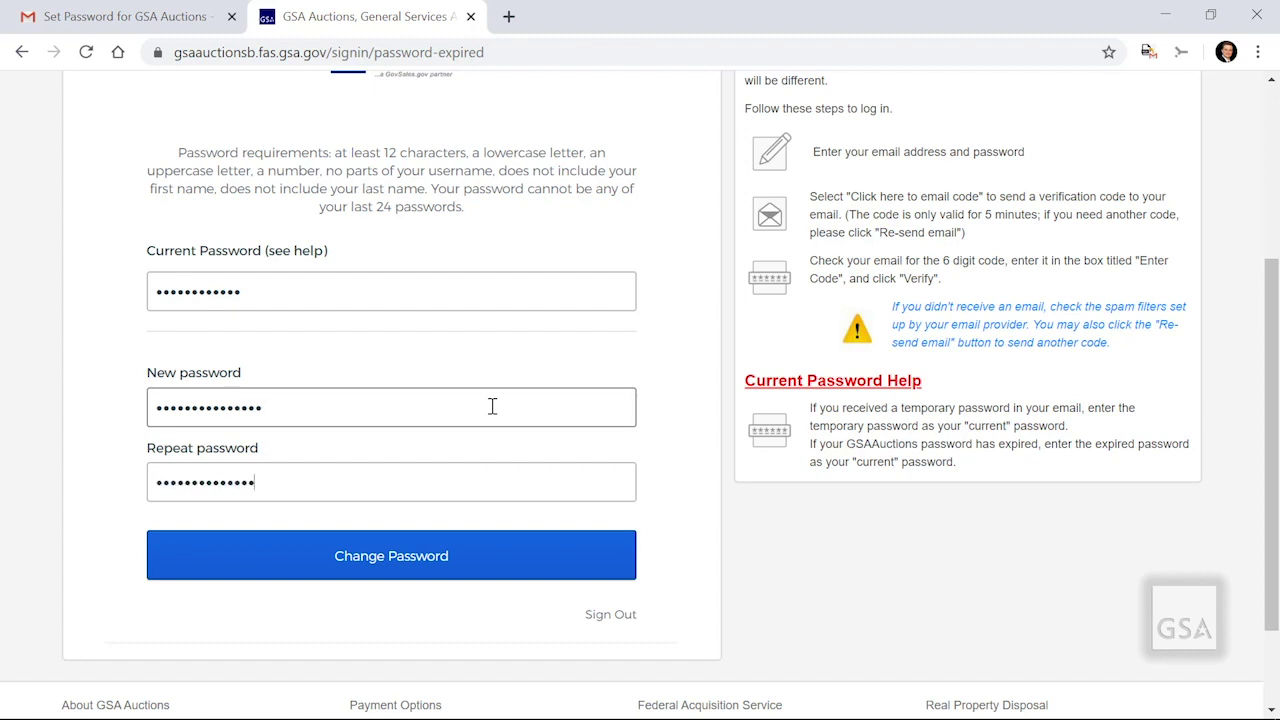
{"action": "left_click", "coordinate": [466, 563]}
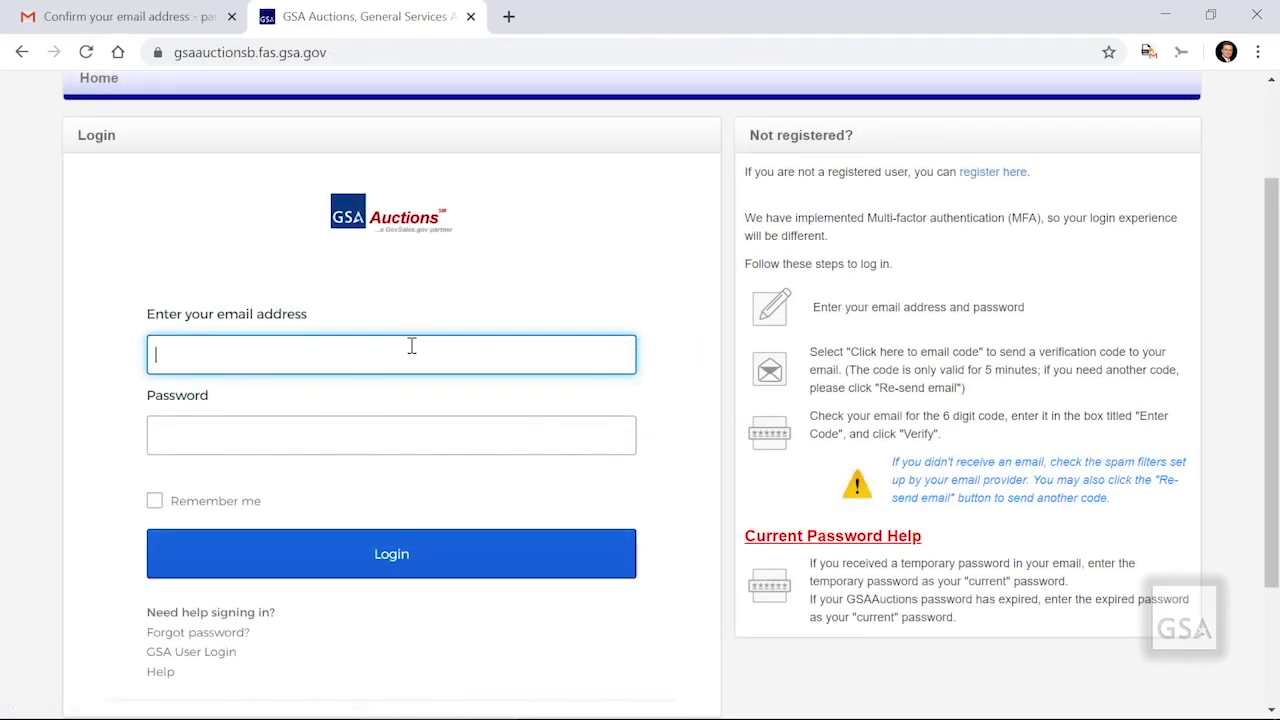
- Log in with the account e-mail and new password, with Remember me ticked
{"action": "key", "text": "Tab"}
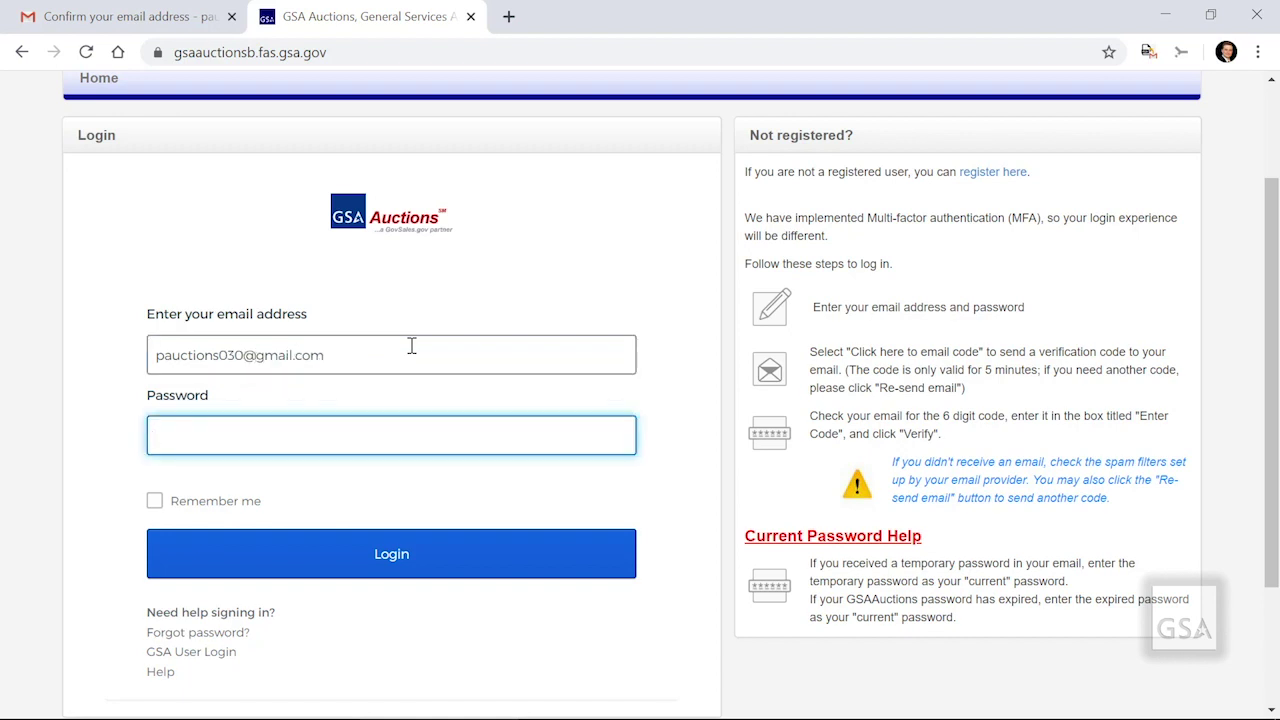
{"action": "type", "text": "•••••••••••••••"}
{"action": "left_click", "coordinate": [155, 505]}
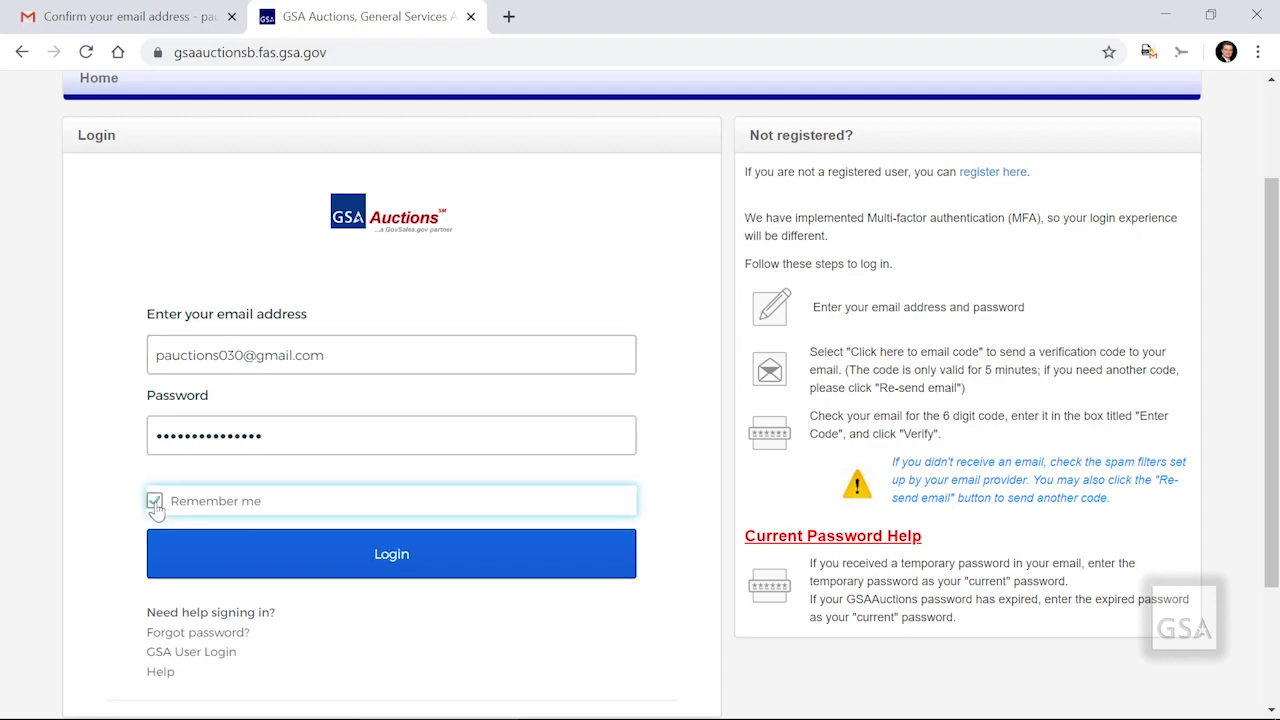
{"action": "left_click", "coordinate": [389, 563]}
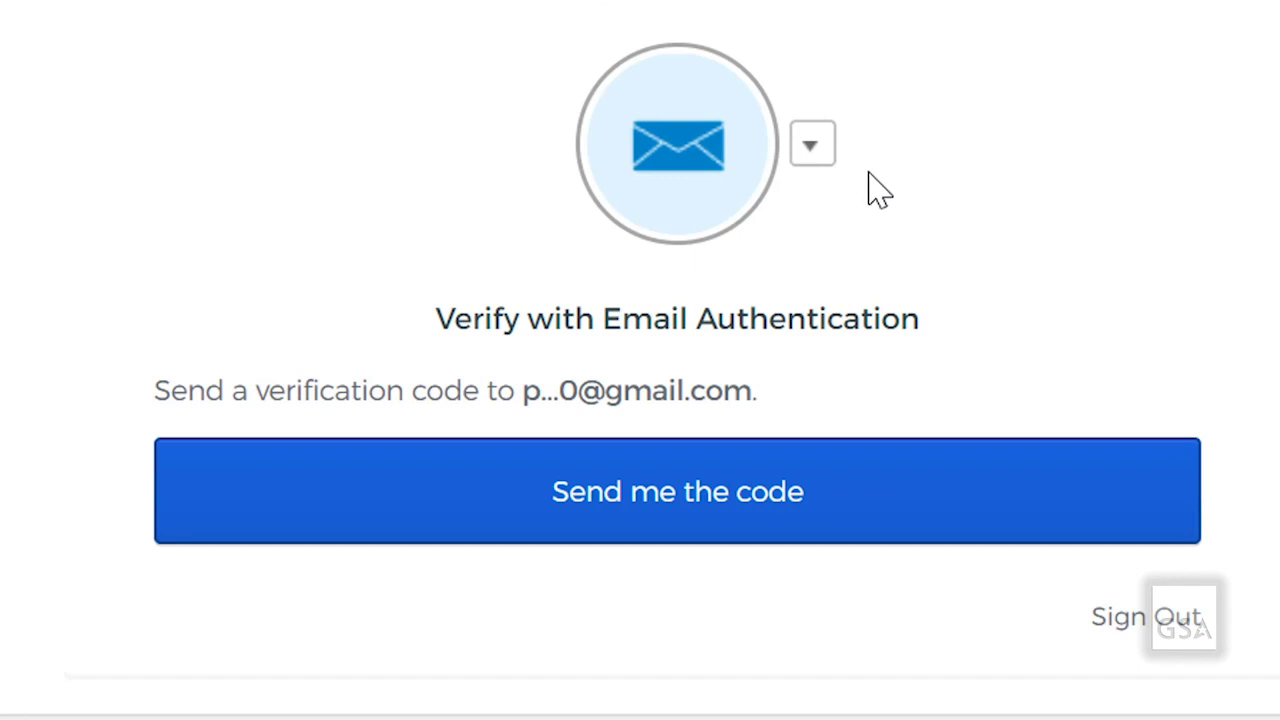
- Switch the verification factor to Text (SMS) Authentication and send the code to the phone
{"action": "left_click", "coordinate": [816, 157]}
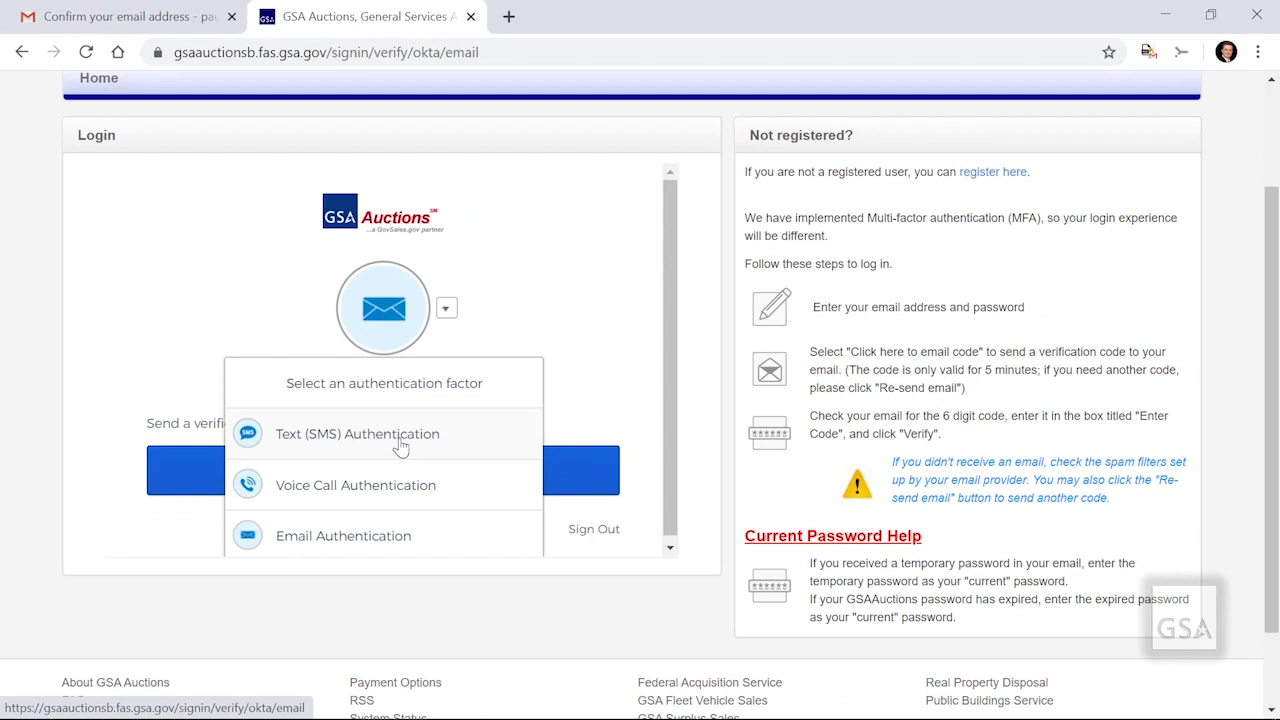
{"action": "left_click", "coordinate": [401, 440]}
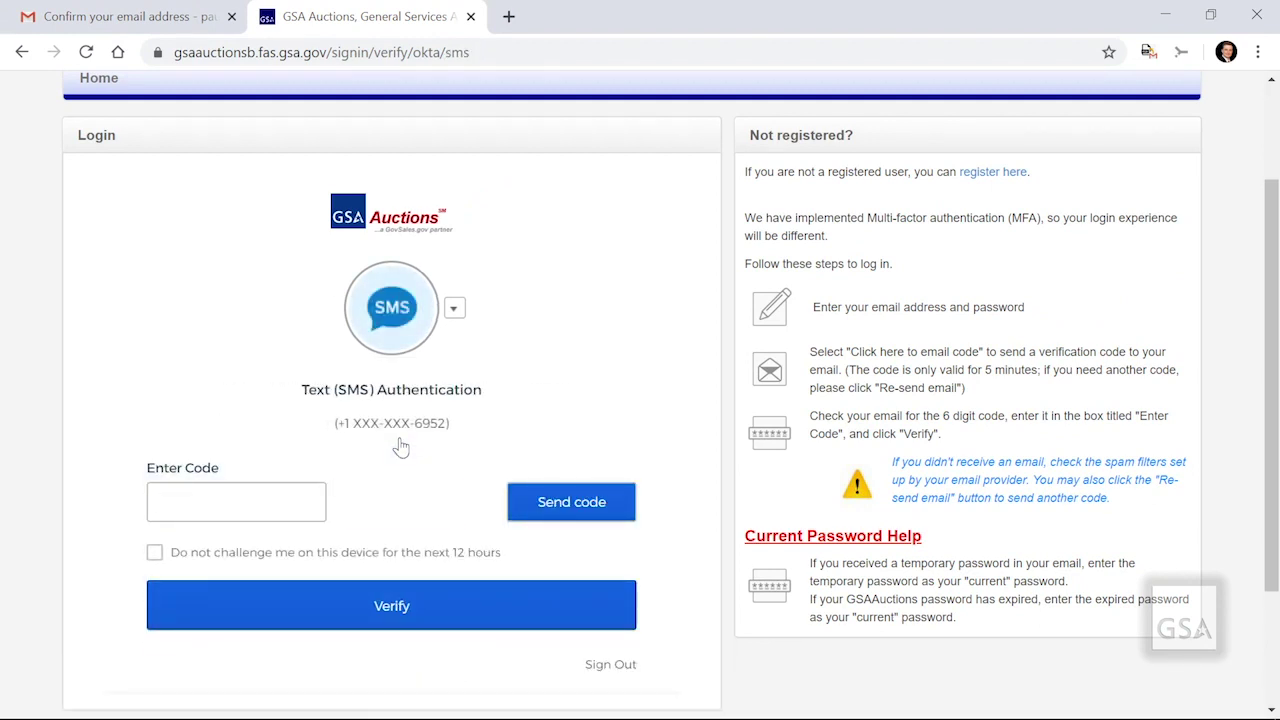
{"action": "left_click", "coordinate": [560, 506]}
- Enter the received SMS verification code and tick 'Do not challenge me' for 12 hours
{"action": "left_click", "coordinate": [295, 500]}
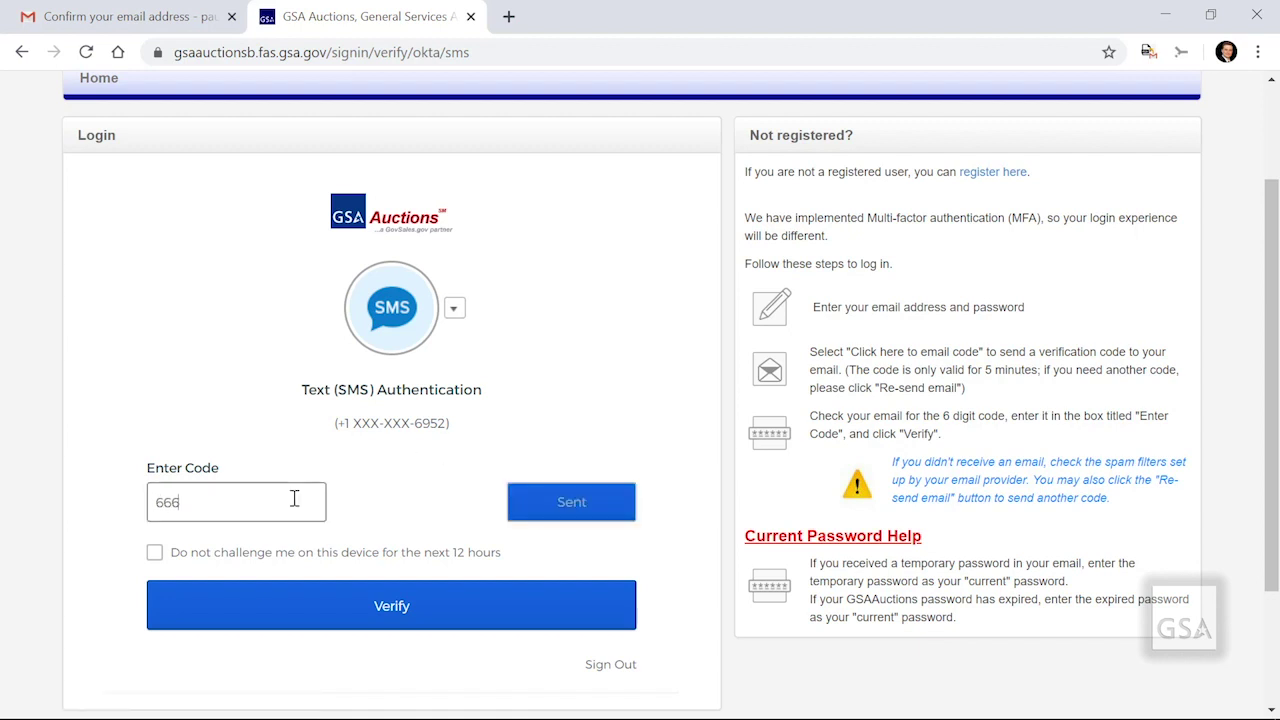
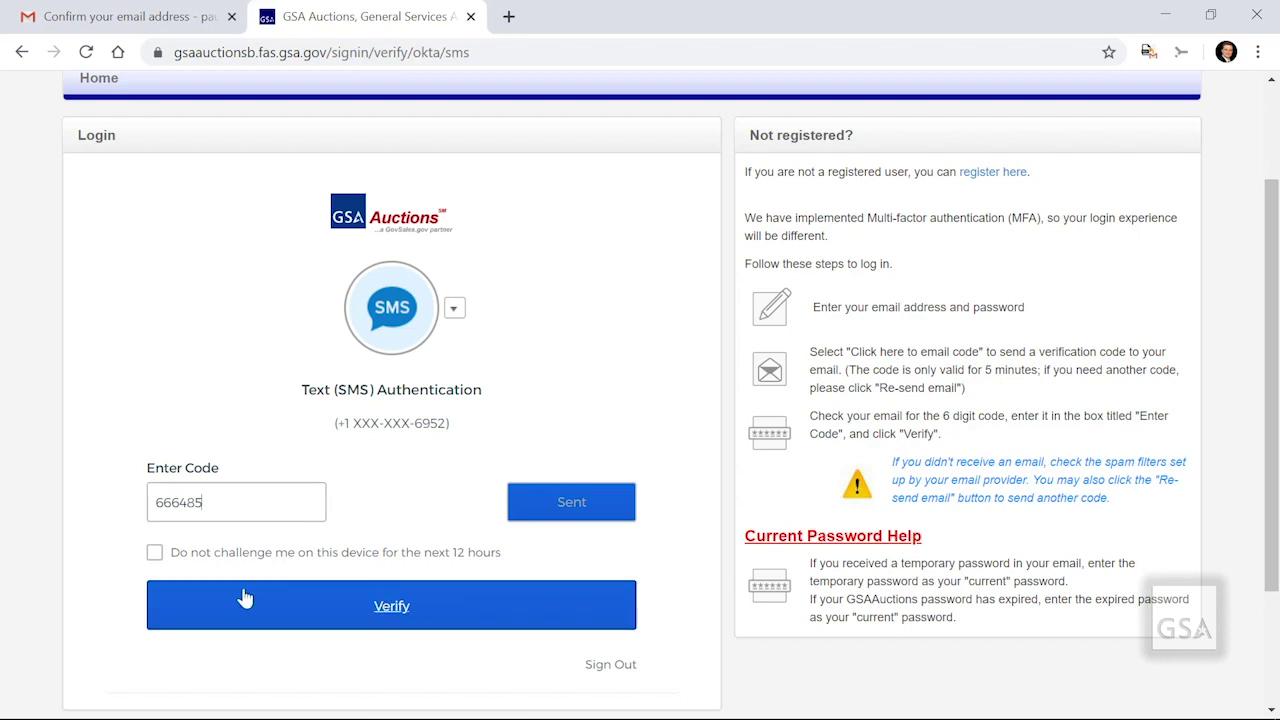
{"action": "left_click", "coordinate": [250, 553]}
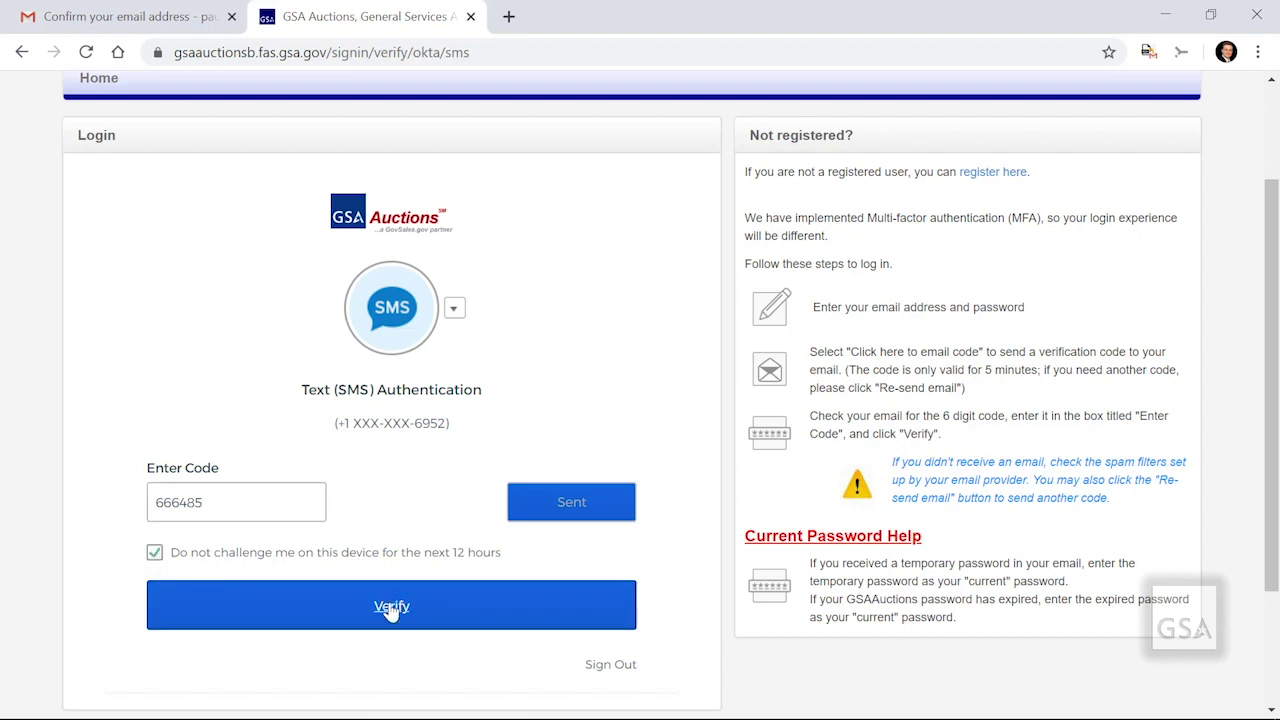